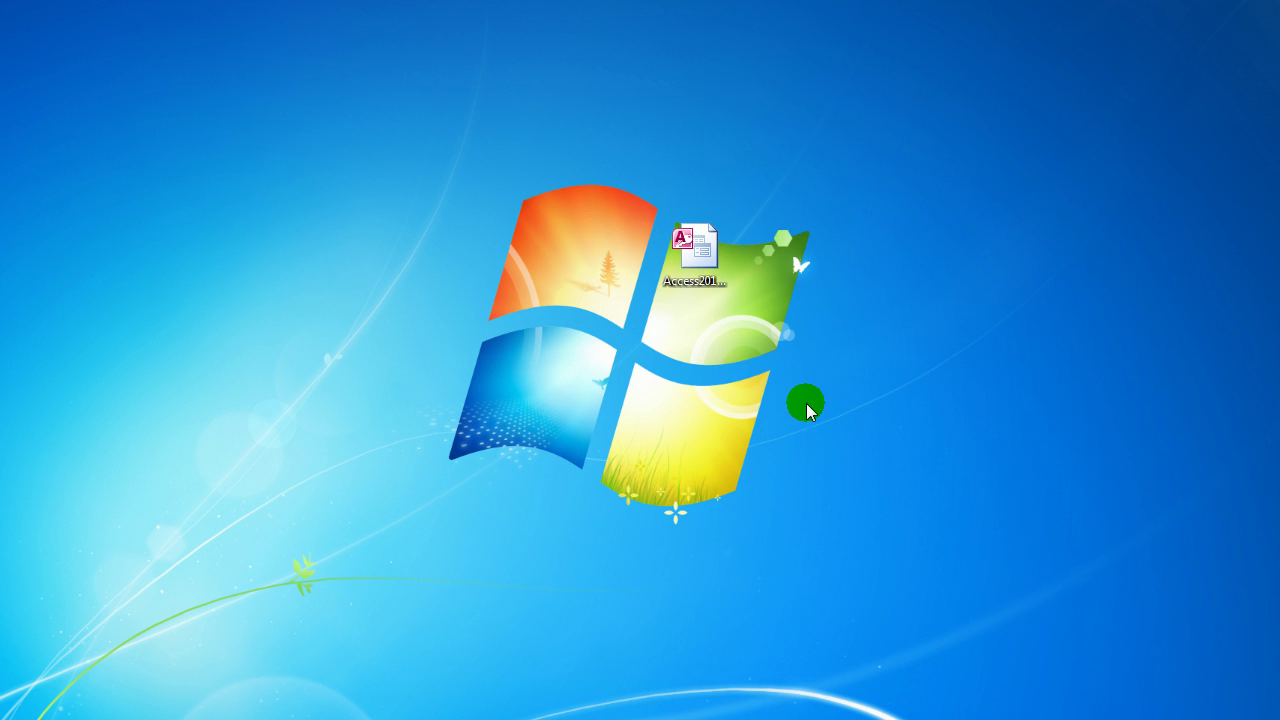
# Open the Access2013_DB_15 database from the desktop in Access
pyautogui.click(694, 248)
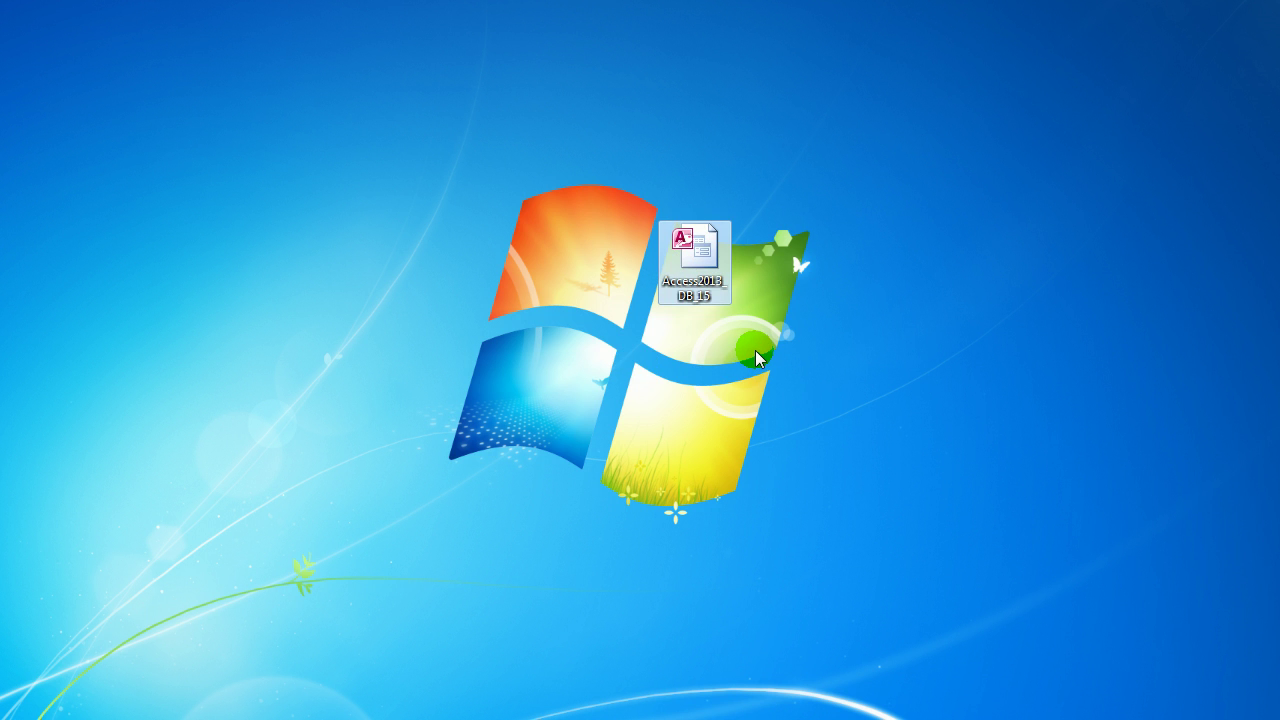
pyautogui.rightClick(719, 270)
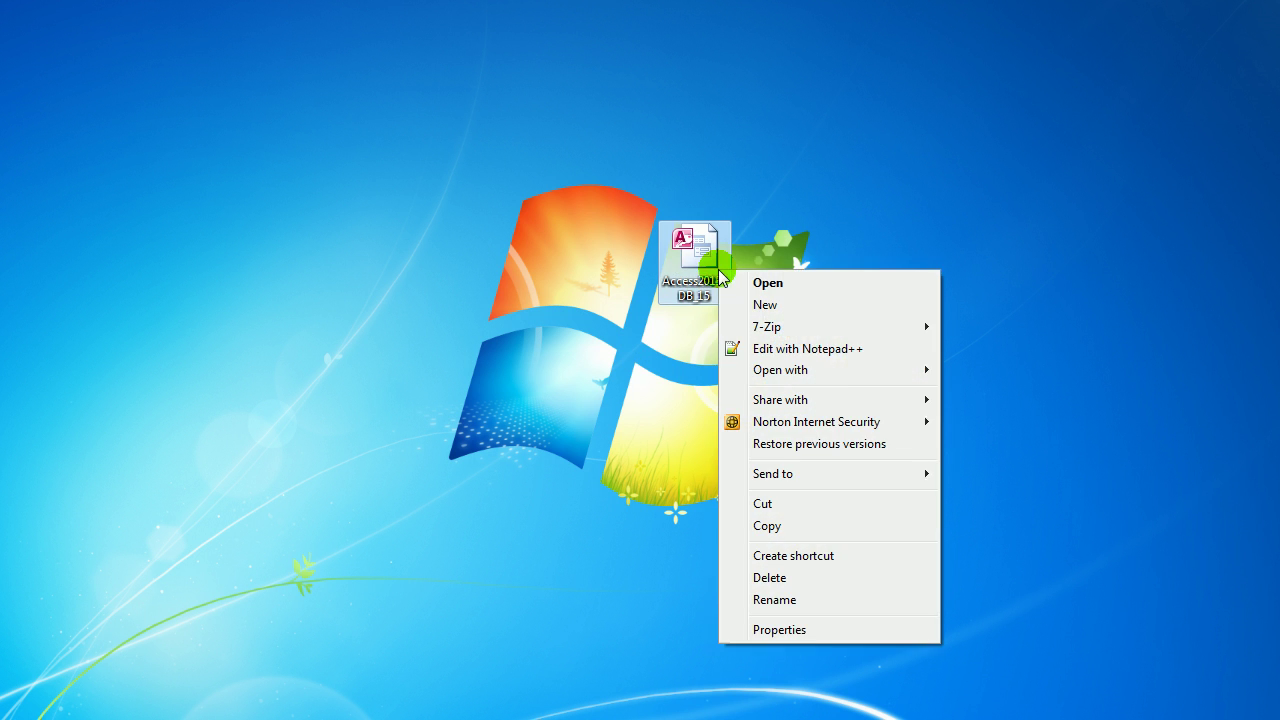
pyautogui.moveTo(885, 373)
pyautogui.click(990, 392)
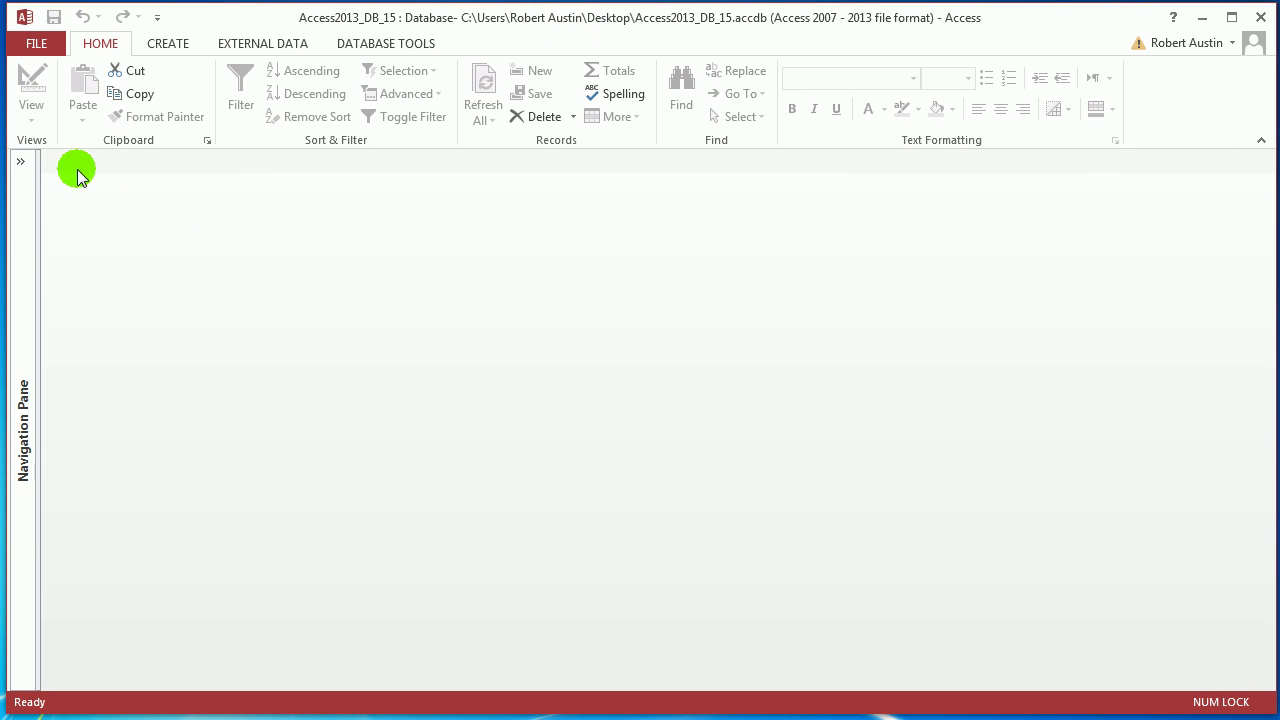
# Open the tblBookingDetails table in Datasheet View and collapse the list of database objects
pyautogui.click(20, 161)
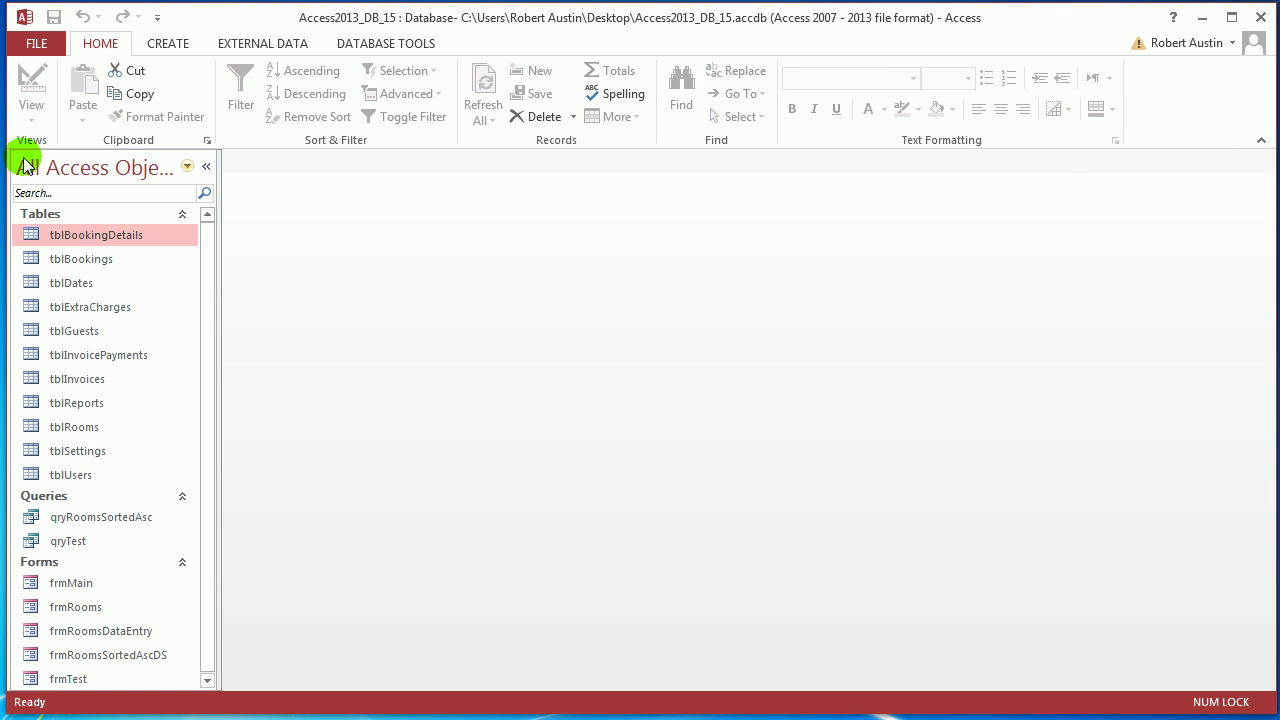
pyautogui.doubleClick(105, 234)
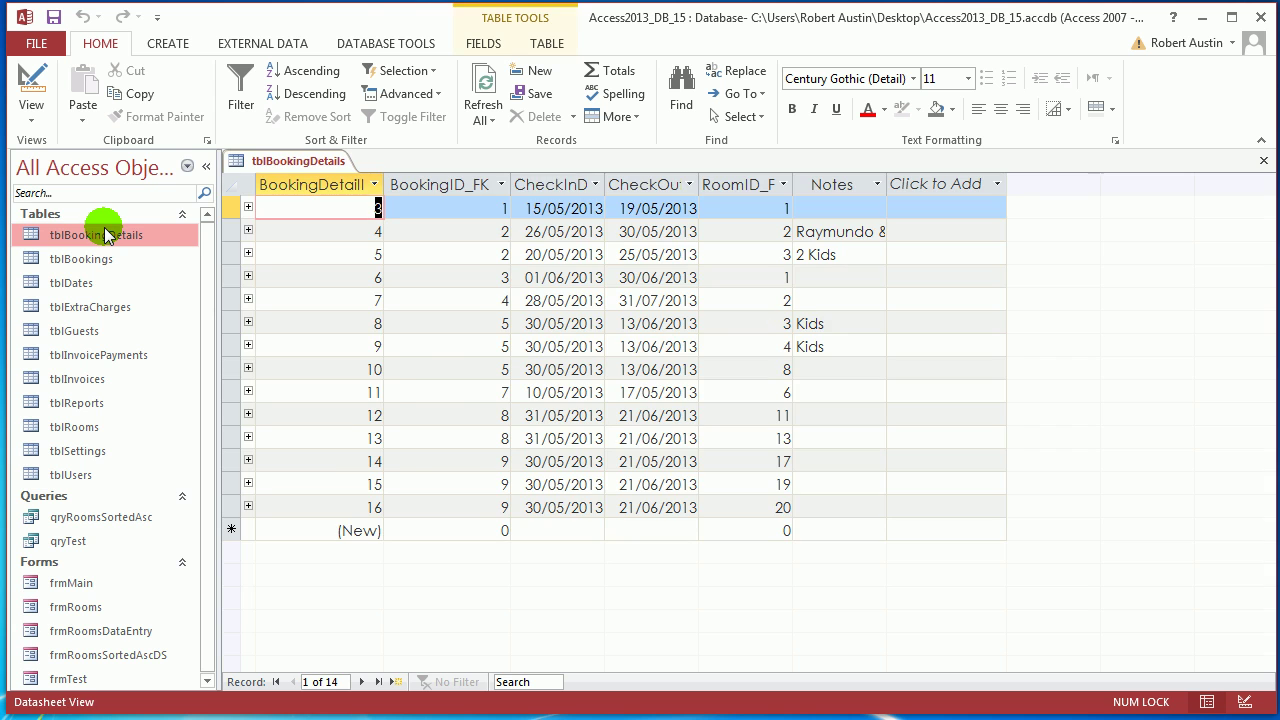
pyautogui.click(206, 168)
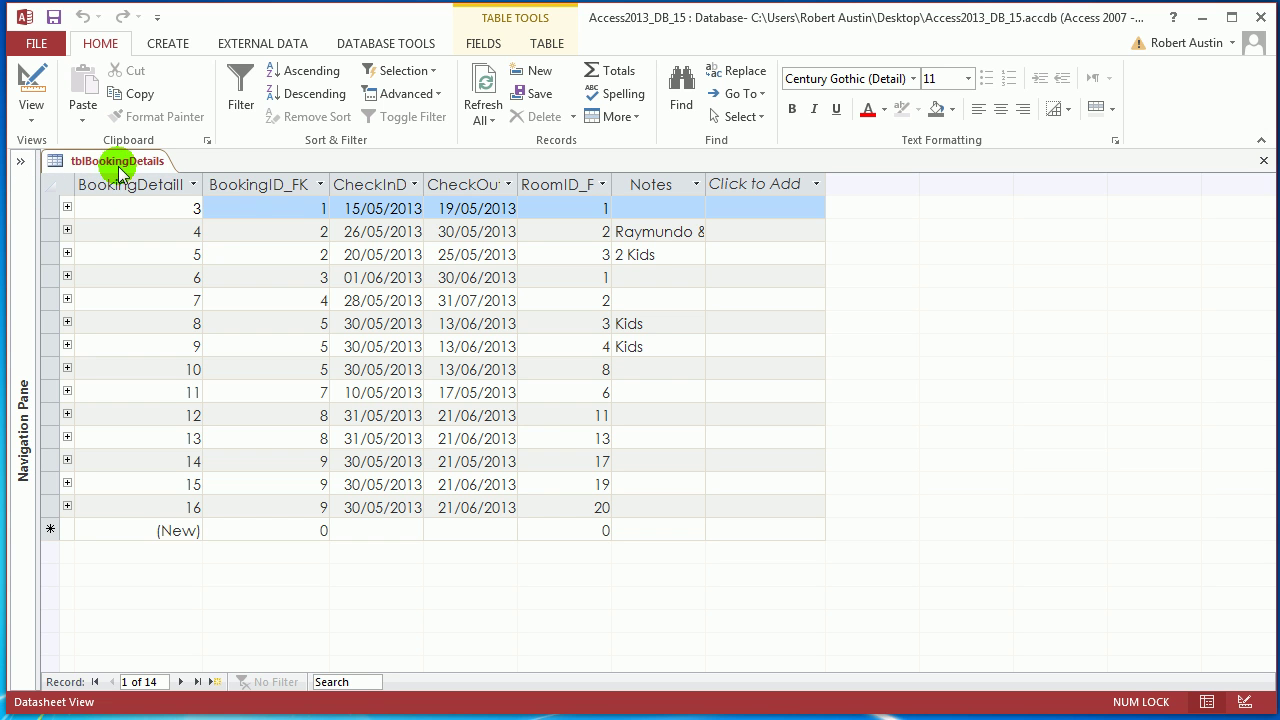
# Fit the CheckOutDate column of tblBookingDetails to its contents and close the table, saving the layout
pyautogui.click(371, 184)
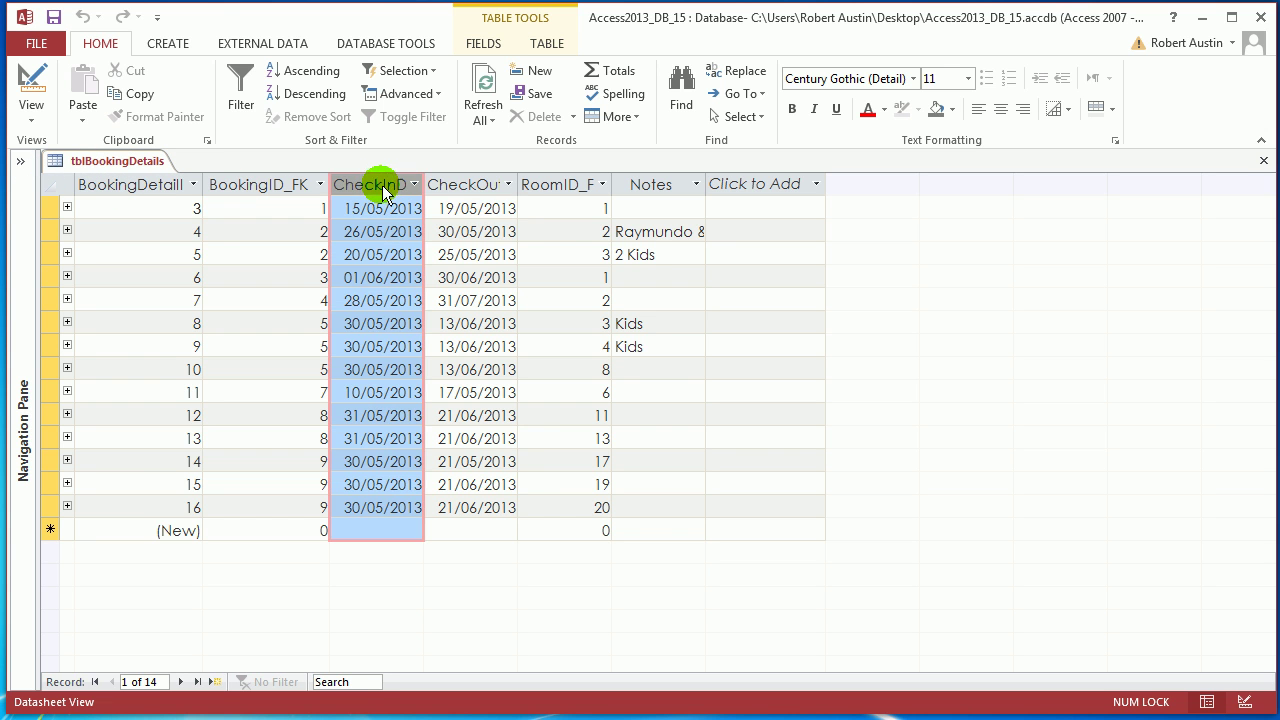
pyautogui.click(499, 185)
pyautogui.doubleClick(521, 186)
pyautogui.click(638, 187)
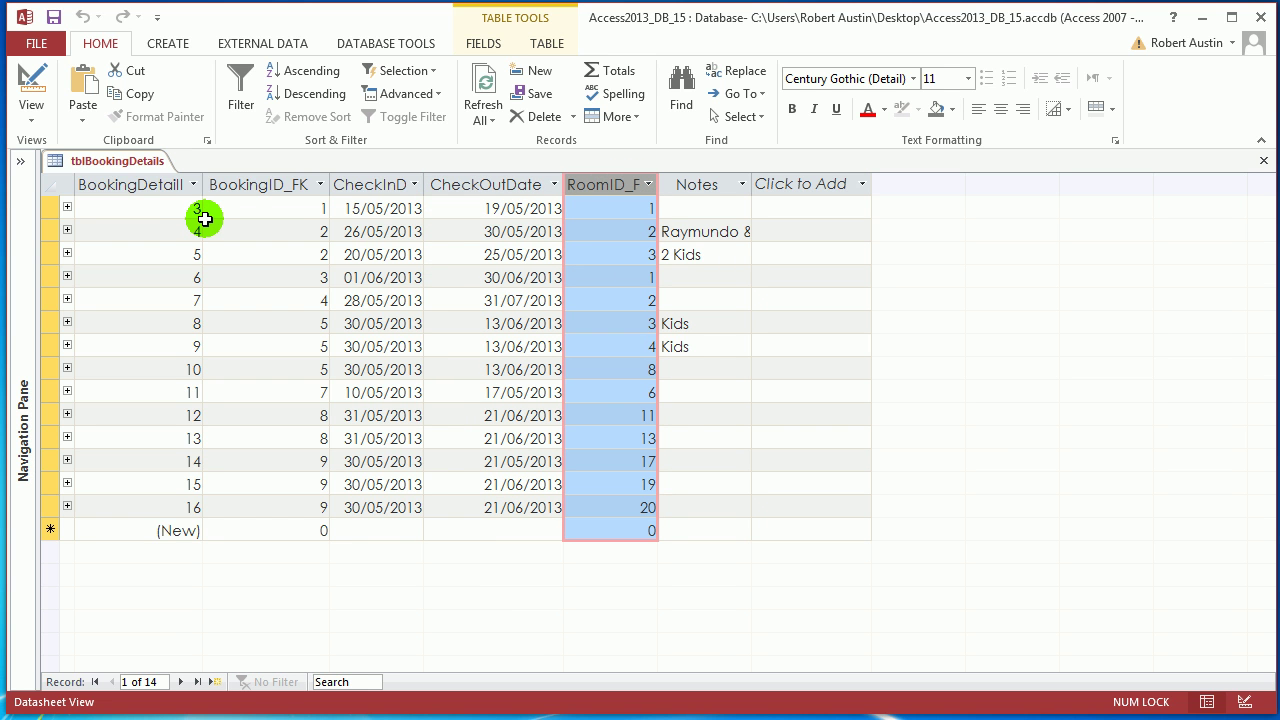
pyautogui.rightClick(122, 168)
pyautogui.click(166, 203)
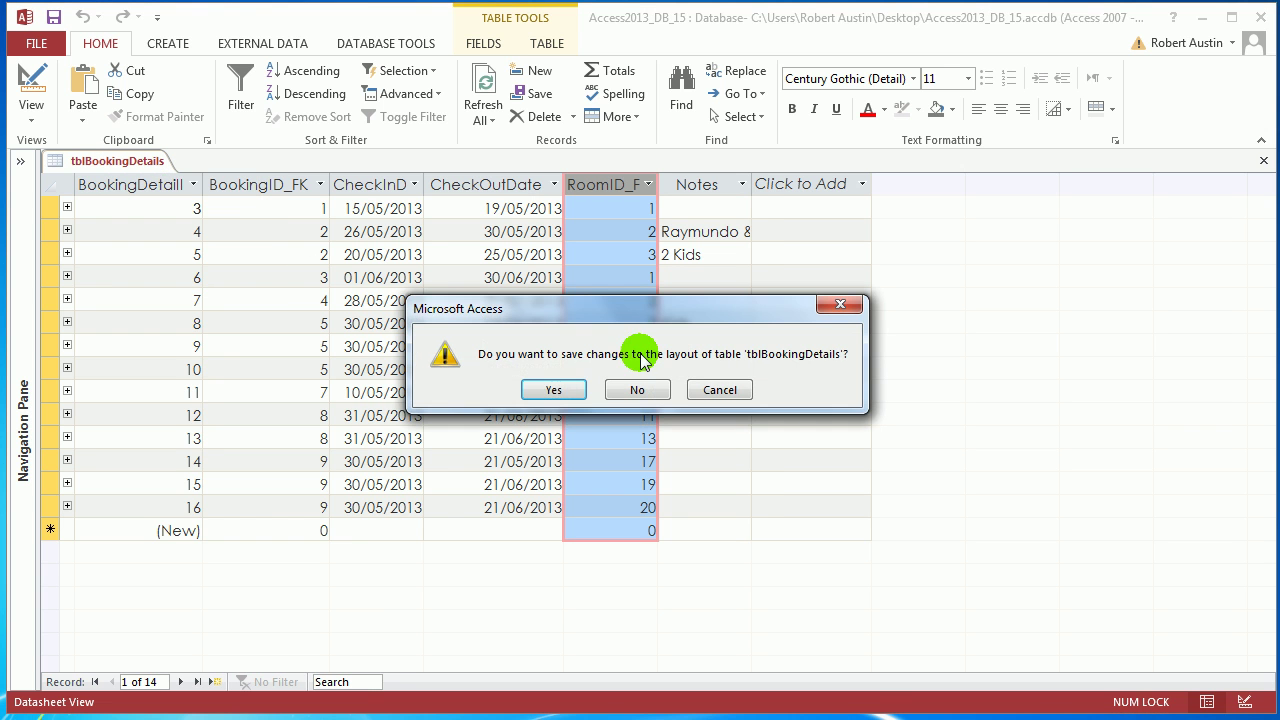
pyautogui.click(563, 390)
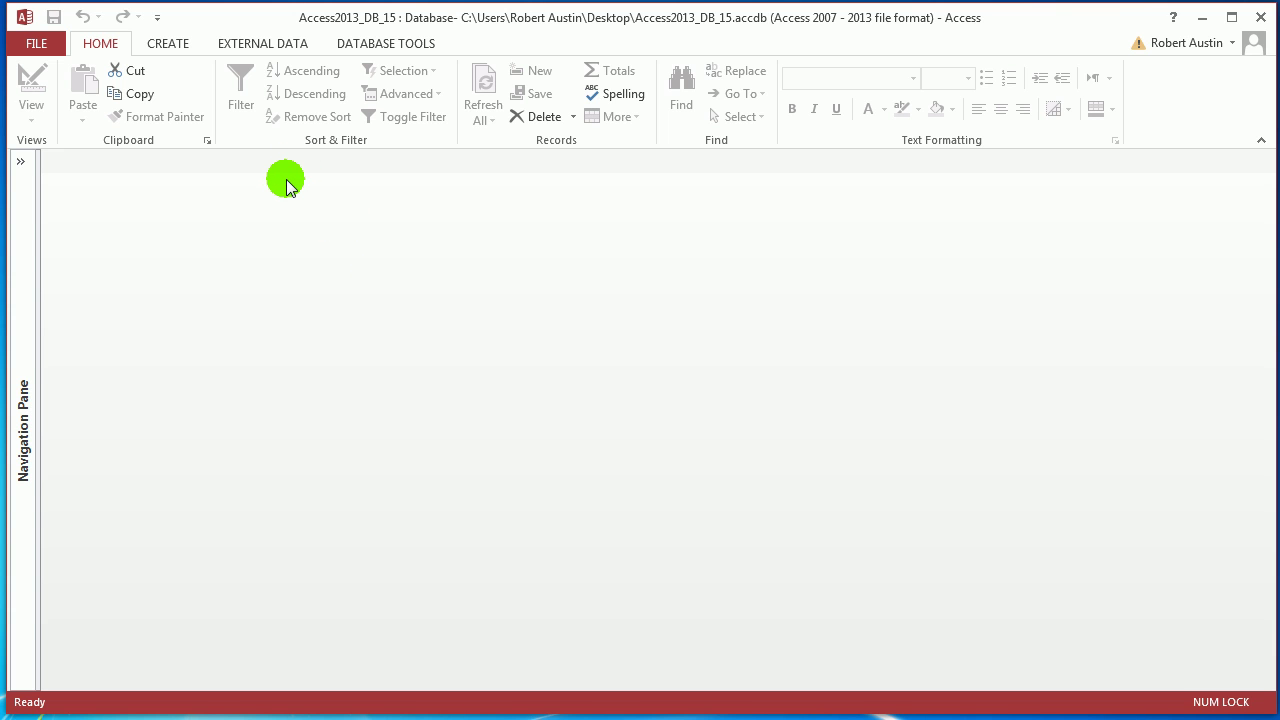
# Create a new query in Design View based on tblBookingDetails and enlarge its field list to show all fields
pyautogui.click(170, 44)
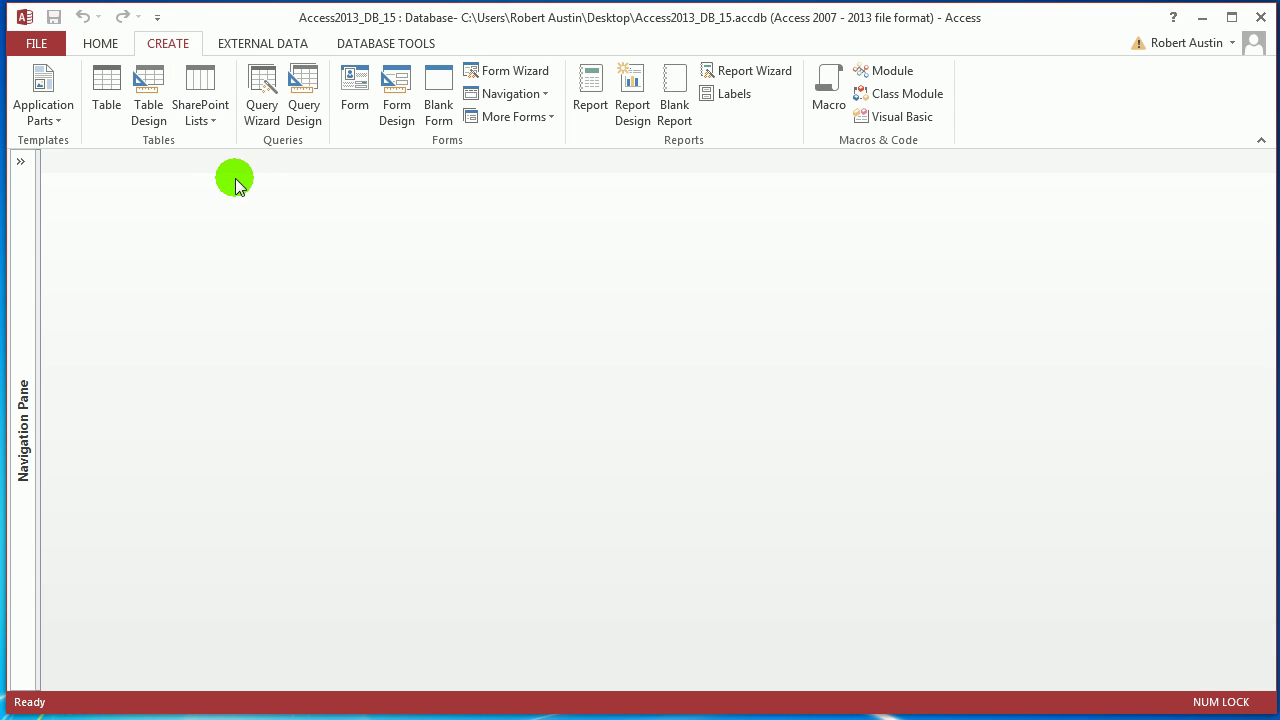
pyautogui.click(302, 104)
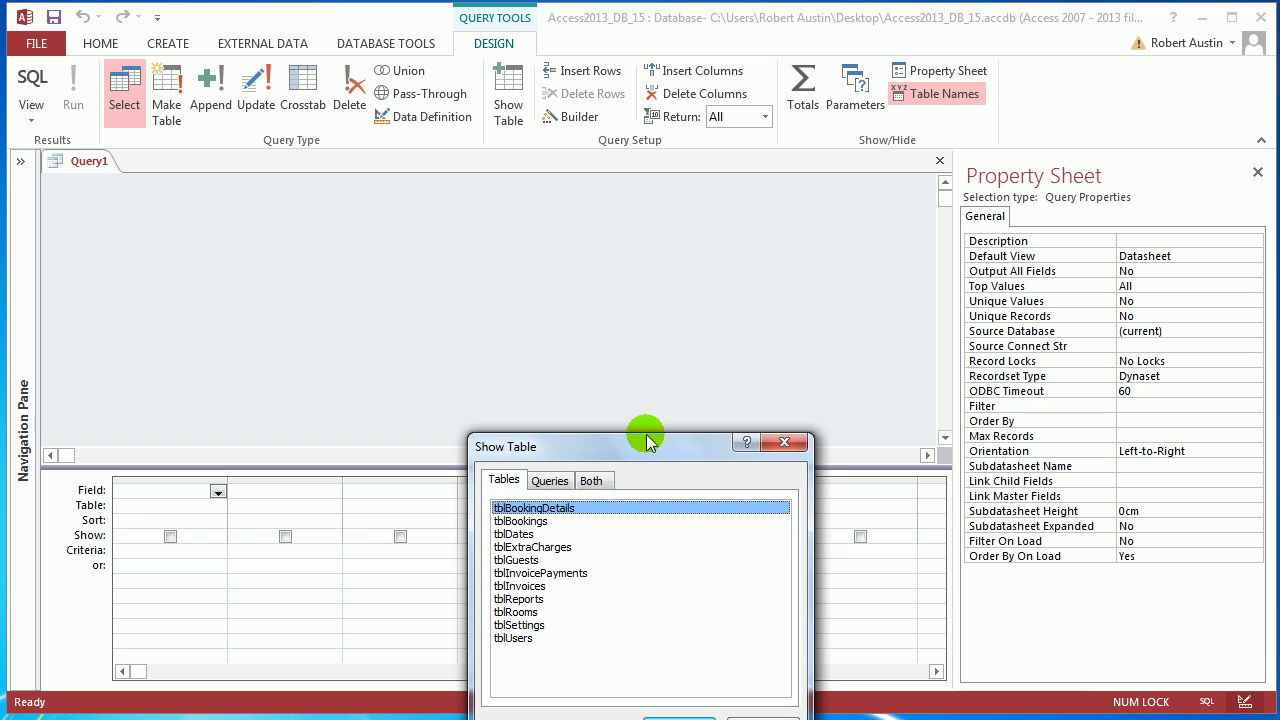
pyautogui.moveTo(647, 446); pyautogui.dragTo(607, 236)
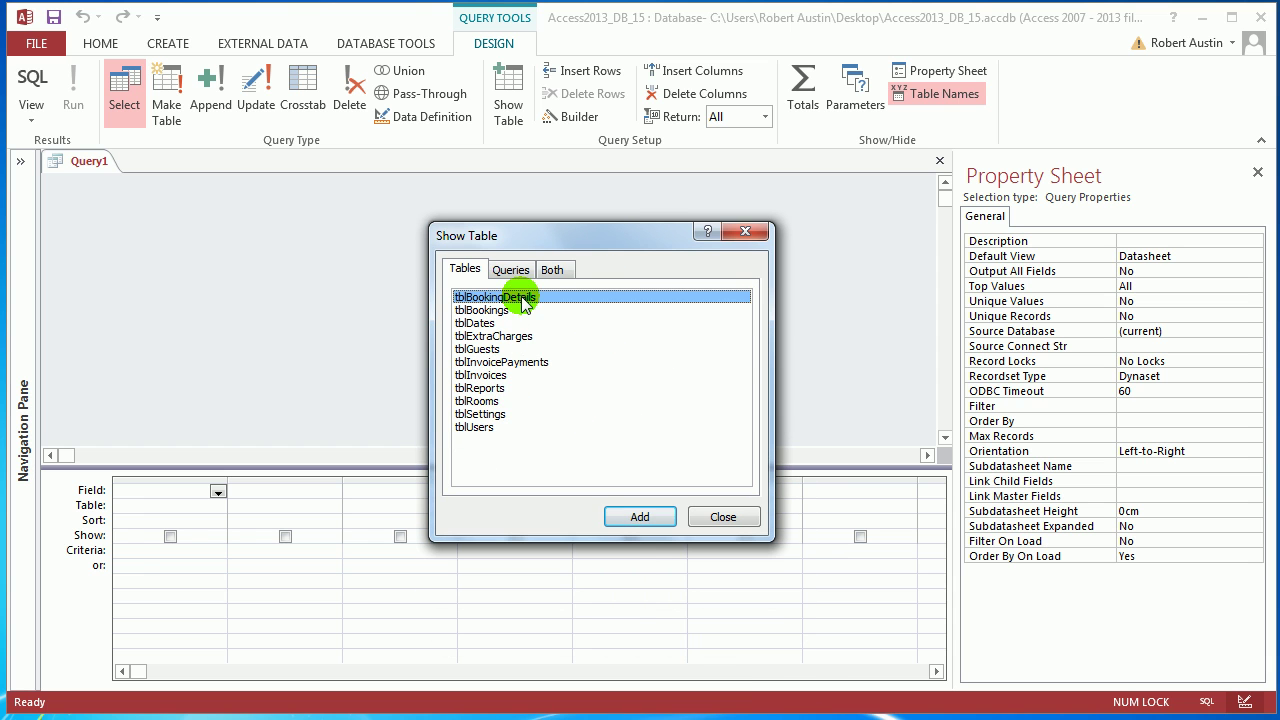
pyautogui.click(636, 518)
pyautogui.click(702, 517)
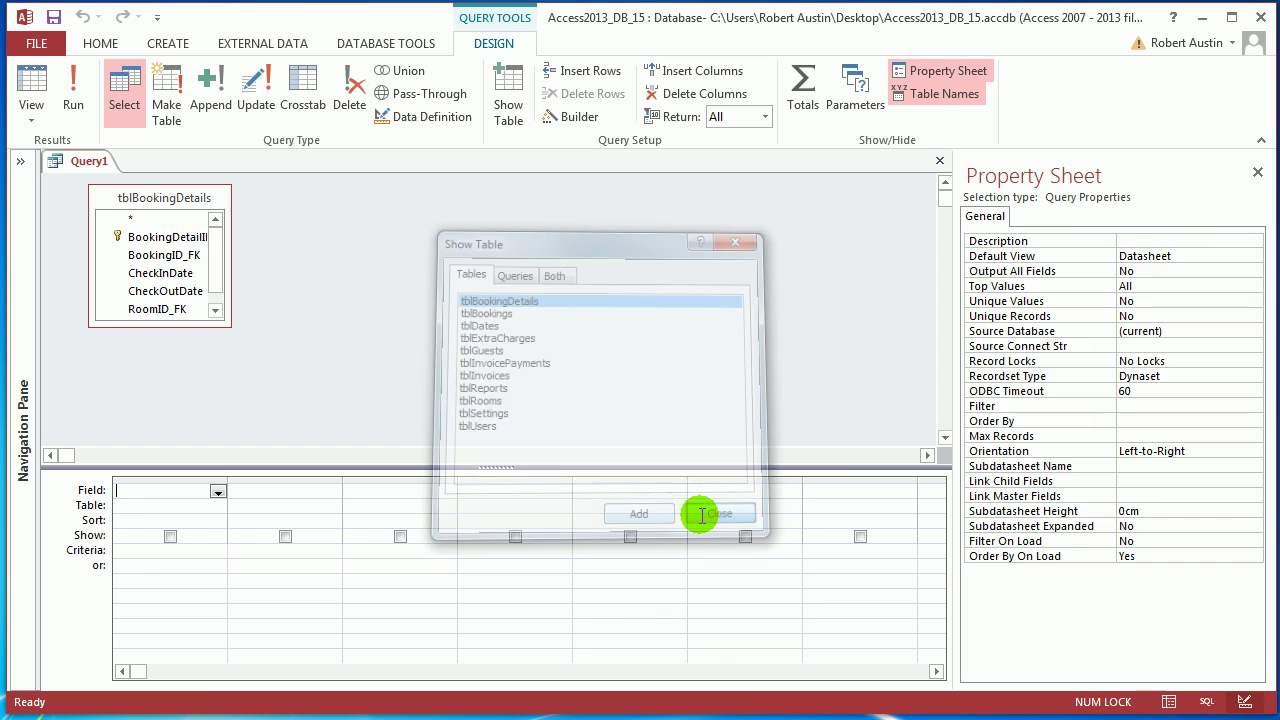
pyautogui.moveTo(222, 322); pyautogui.dragTo(340, 362)
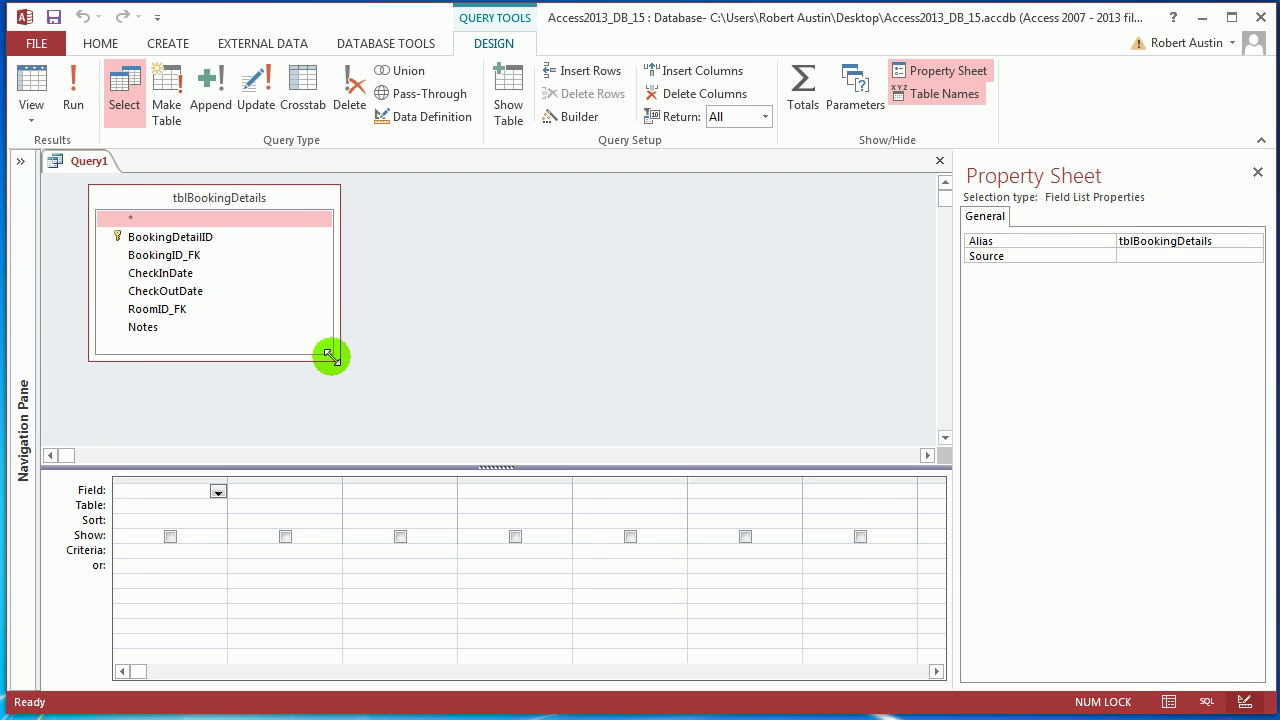
# Add BookingDetailID, BookingID_FK, CheckInDate, CheckOutDate, RoomID_FK and Notes to the query grid
pyautogui.doubleClick(186, 238)
pyautogui.doubleClick(186, 256)
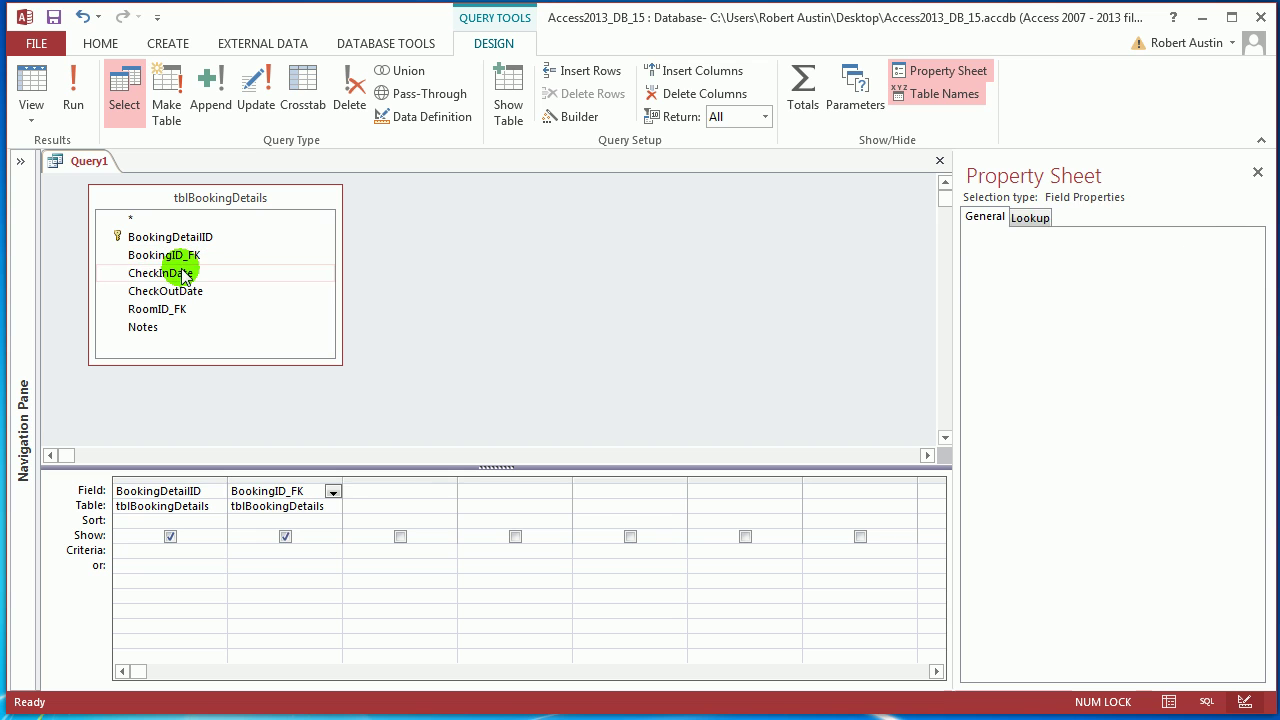
pyautogui.doubleClick(183, 274)
pyautogui.doubleClick(180, 291)
pyautogui.doubleClick(170, 310)
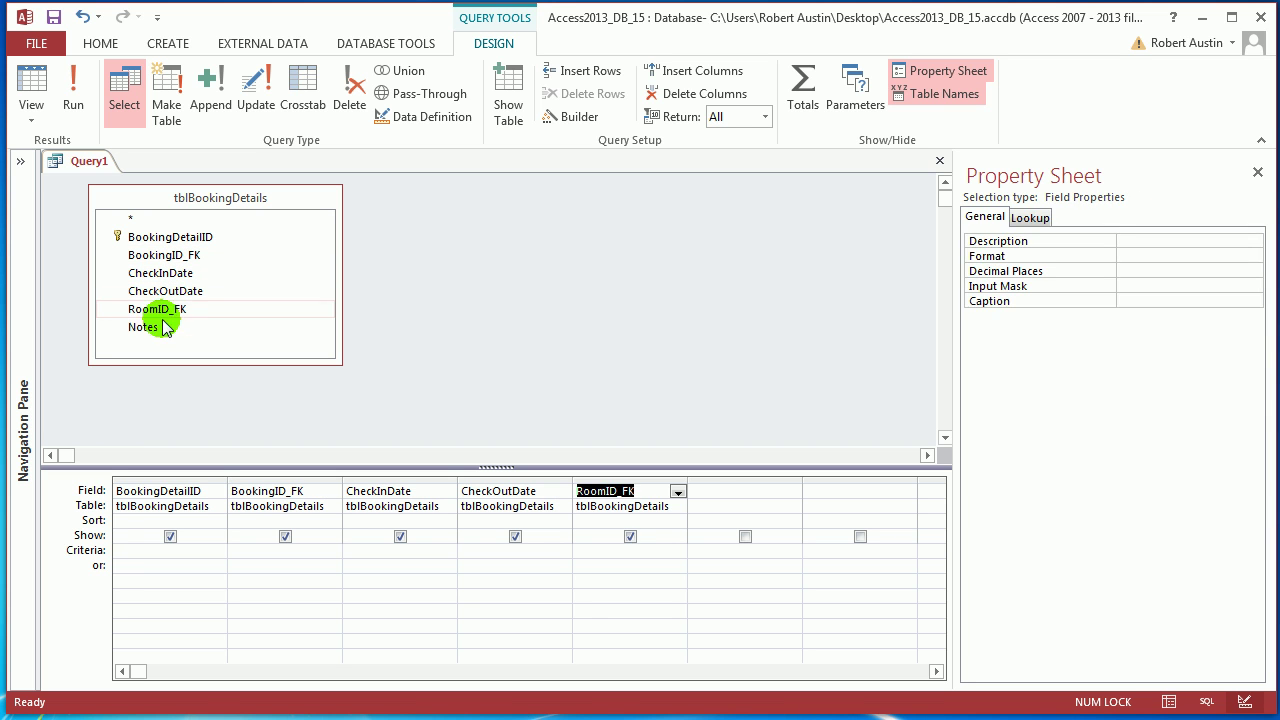
pyautogui.doubleClick(145, 327)
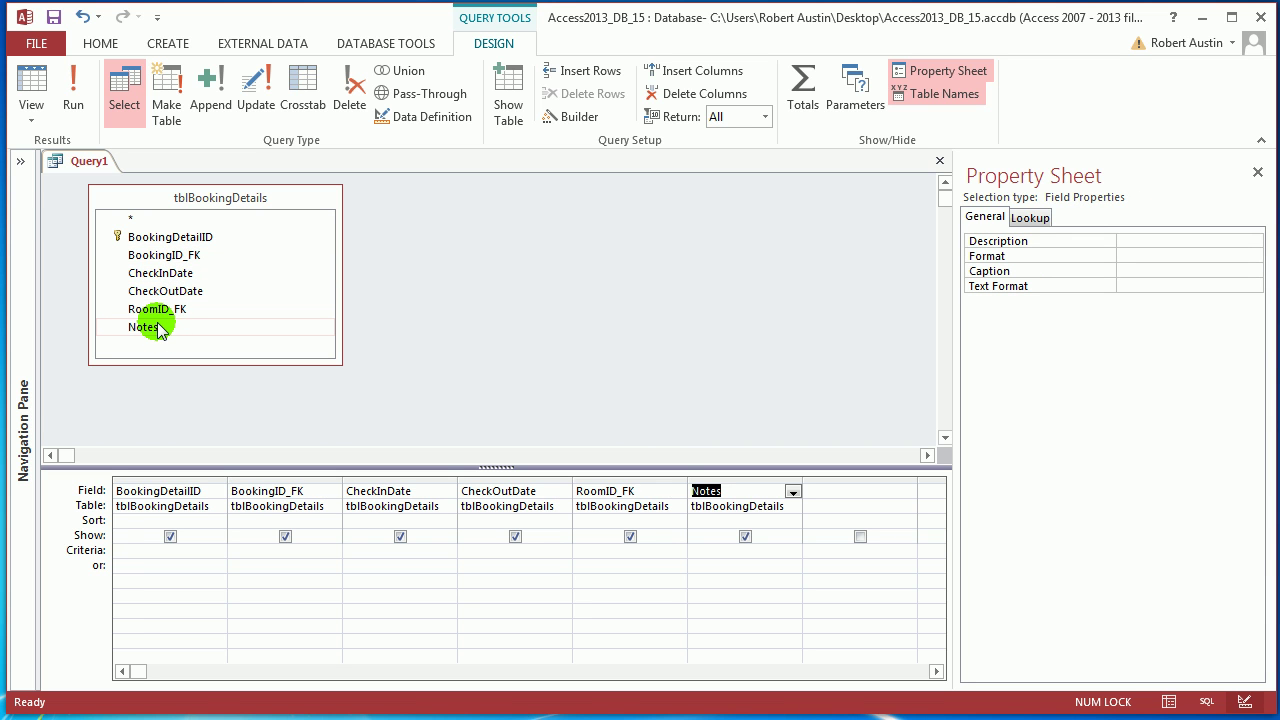
# Run the query to check its booking records and return to Design View
pyautogui.click(68, 100)
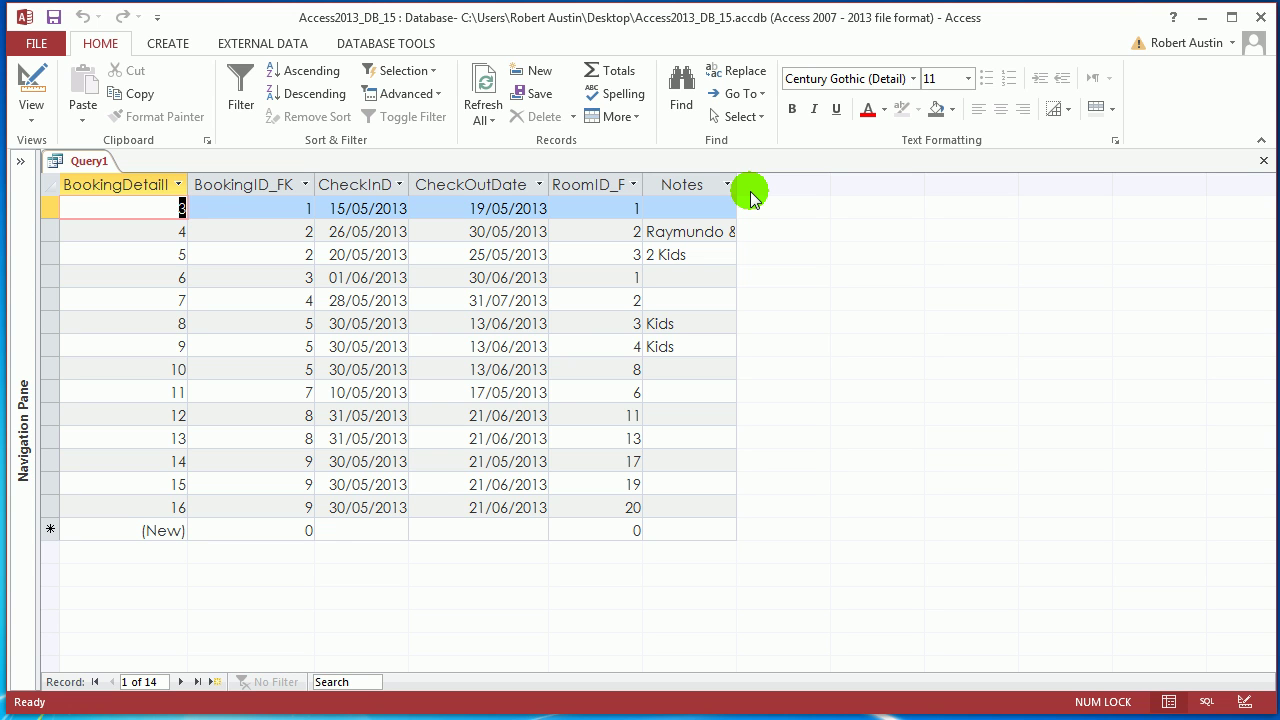
pyautogui.rightClick(87, 172)
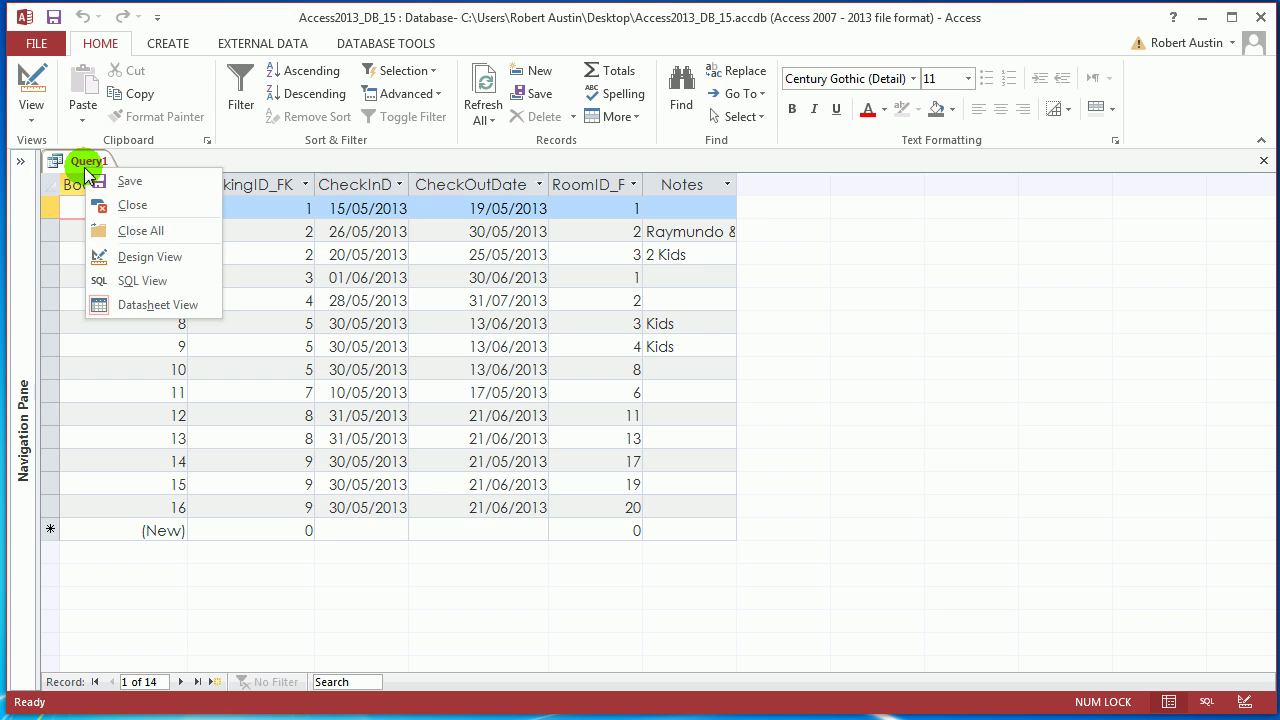
pyautogui.click(149, 251)
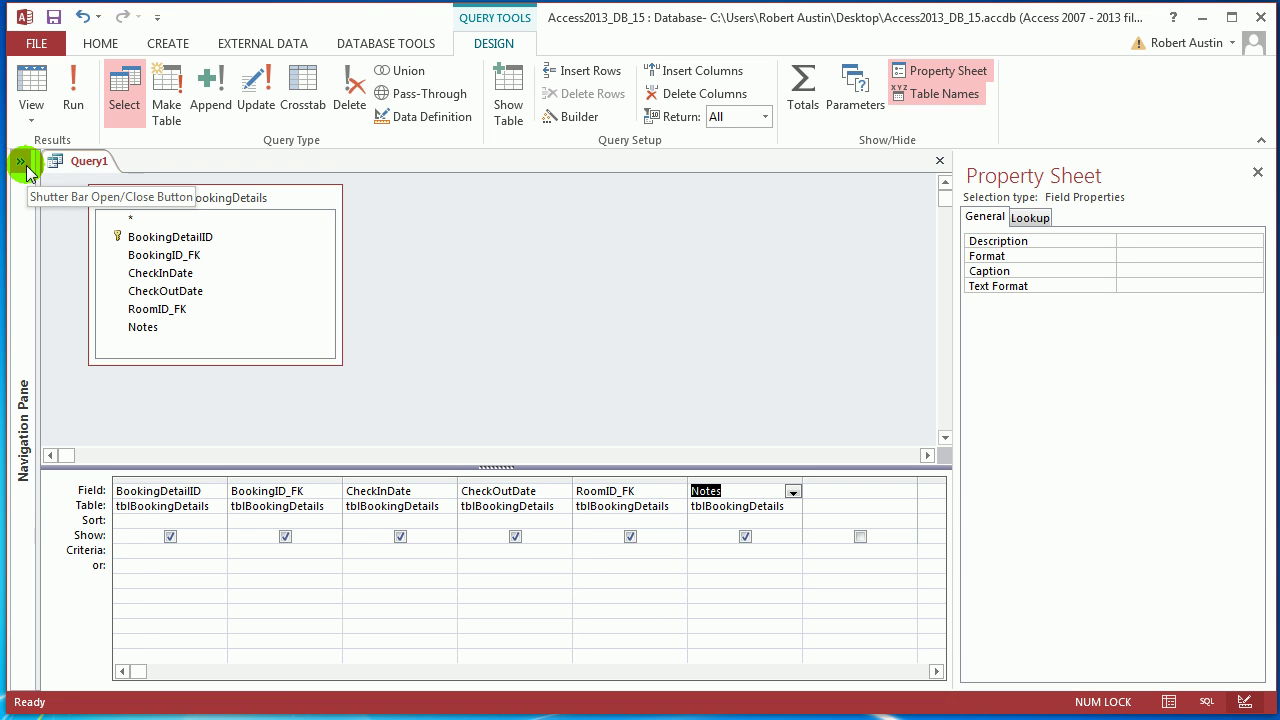
# Run the query again and widen the RoomID_FK column to show its full heading
pyautogui.click(68, 110)
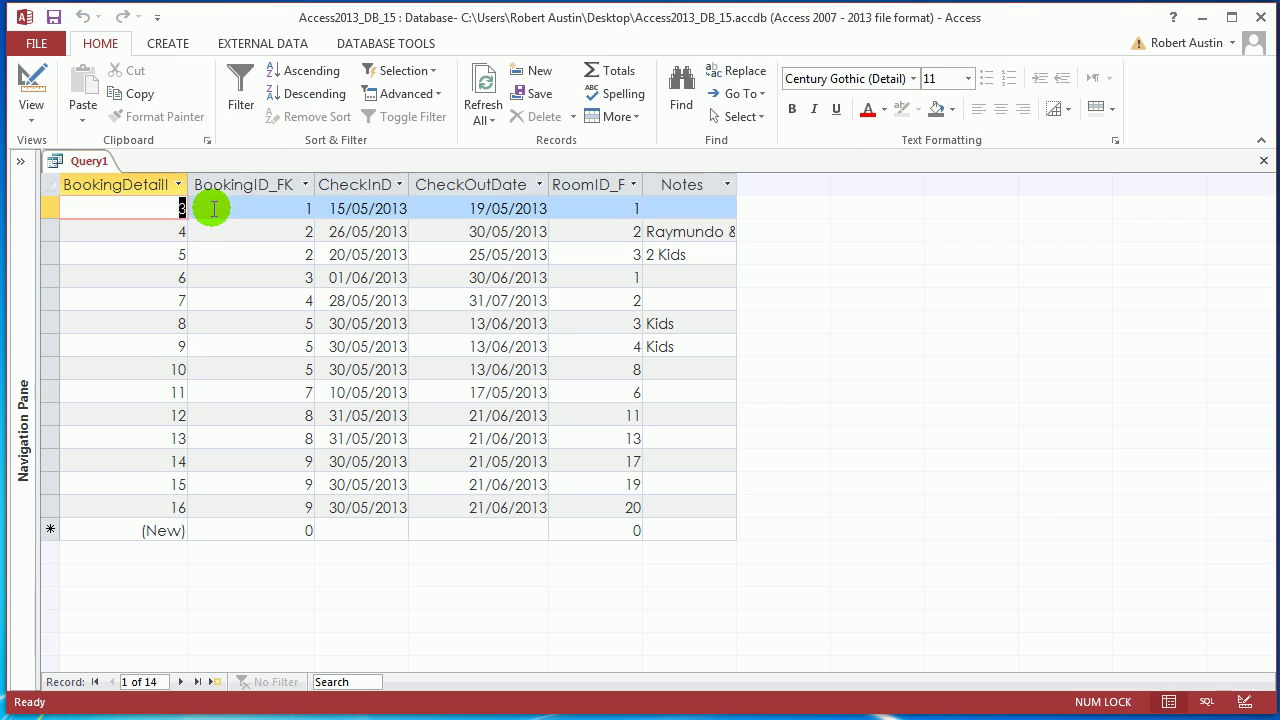
pyautogui.click(592, 190)
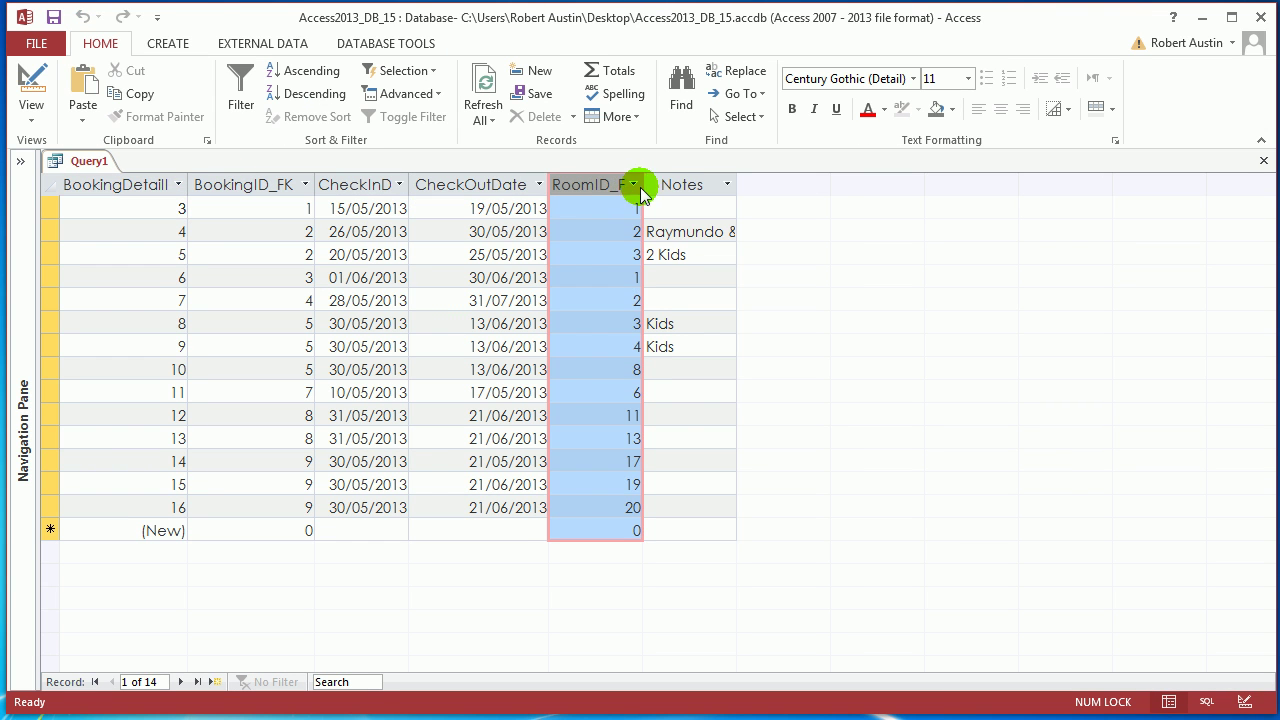
pyautogui.moveTo(642, 186); pyautogui.dragTo(658, 251)
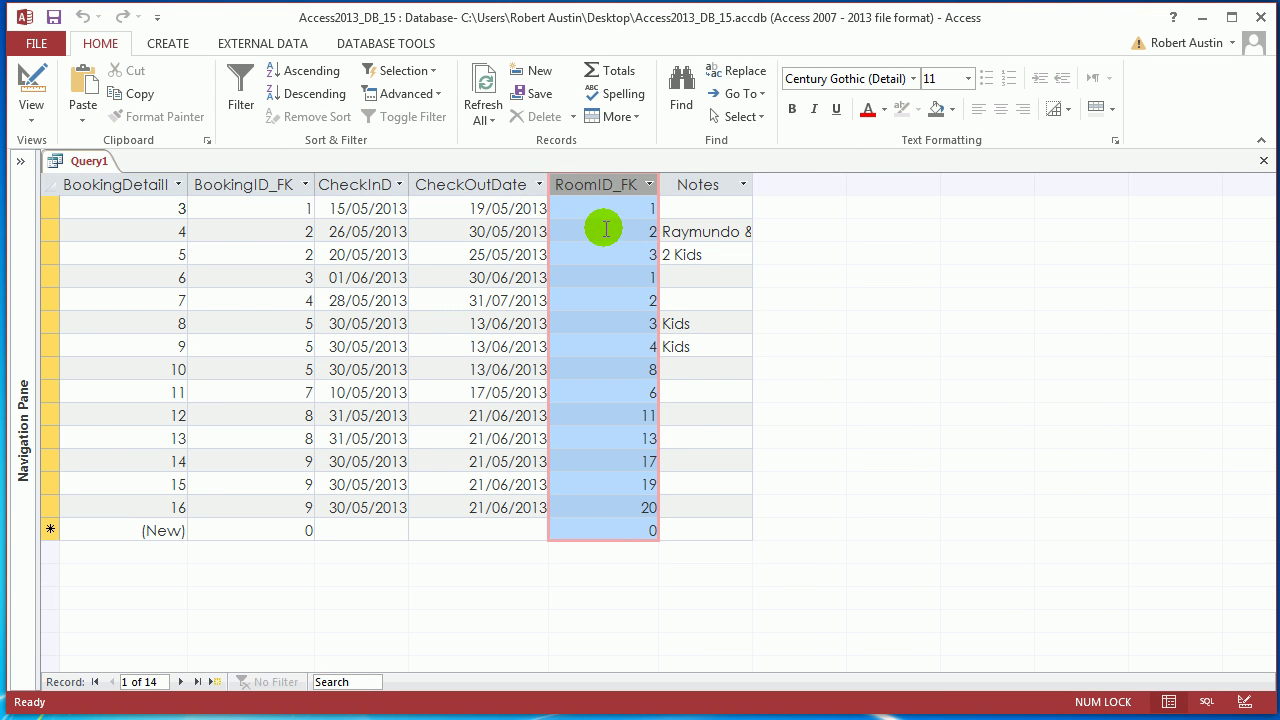
# Open tblRooms to examine how RoomID relates to CostPerNight, and close the table
pyautogui.click(24, 163)
pyautogui.doubleClick(75, 426)
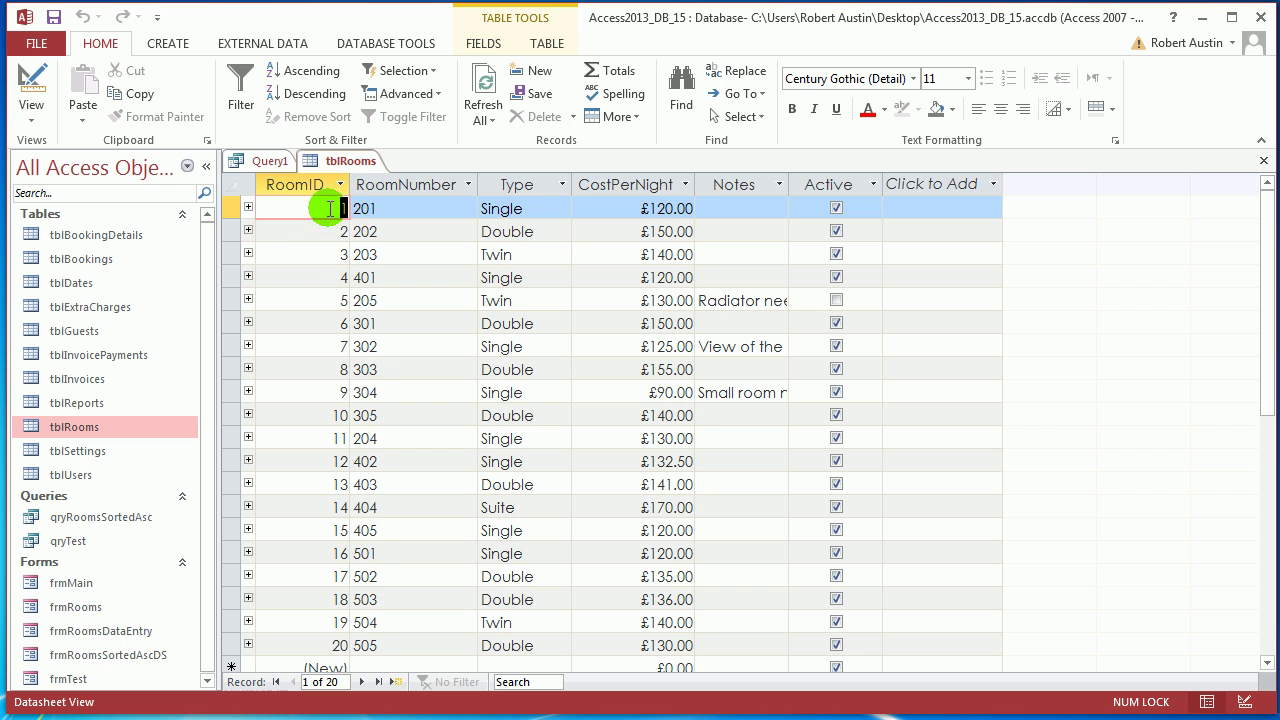
pyautogui.moveTo(641, 208); pyautogui.dragTo(672, 207)
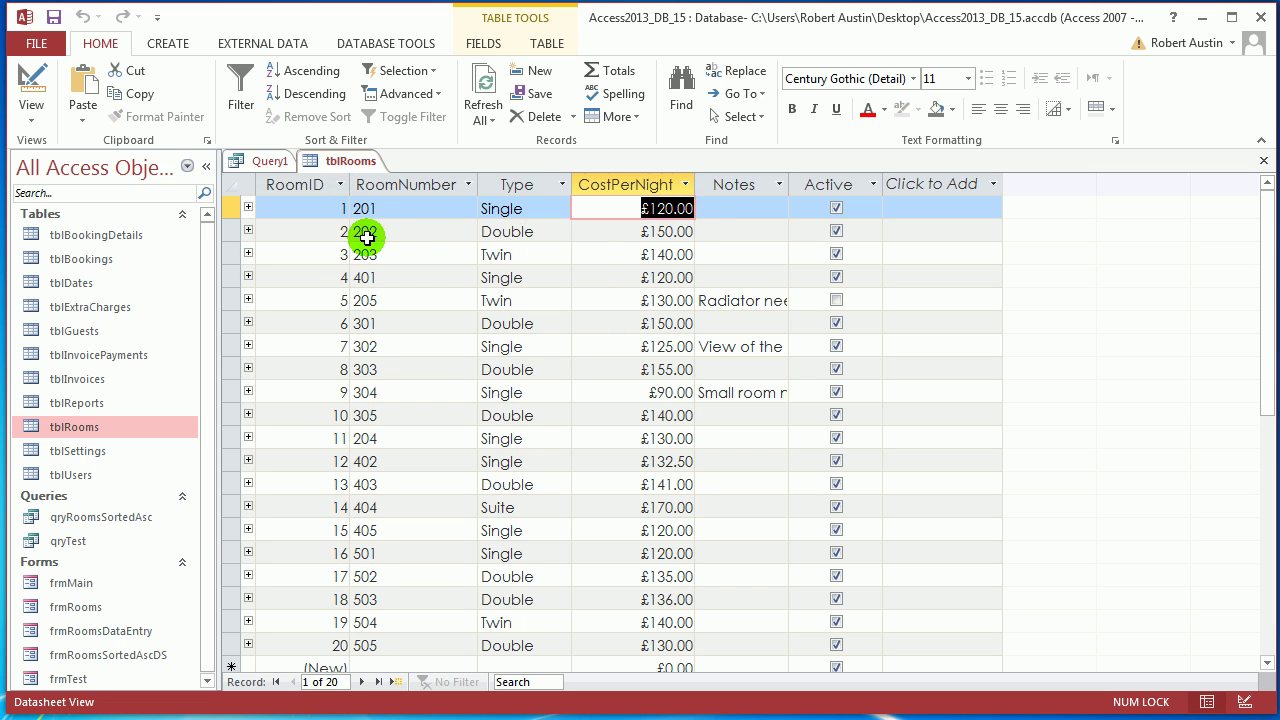
pyautogui.click(318, 210)
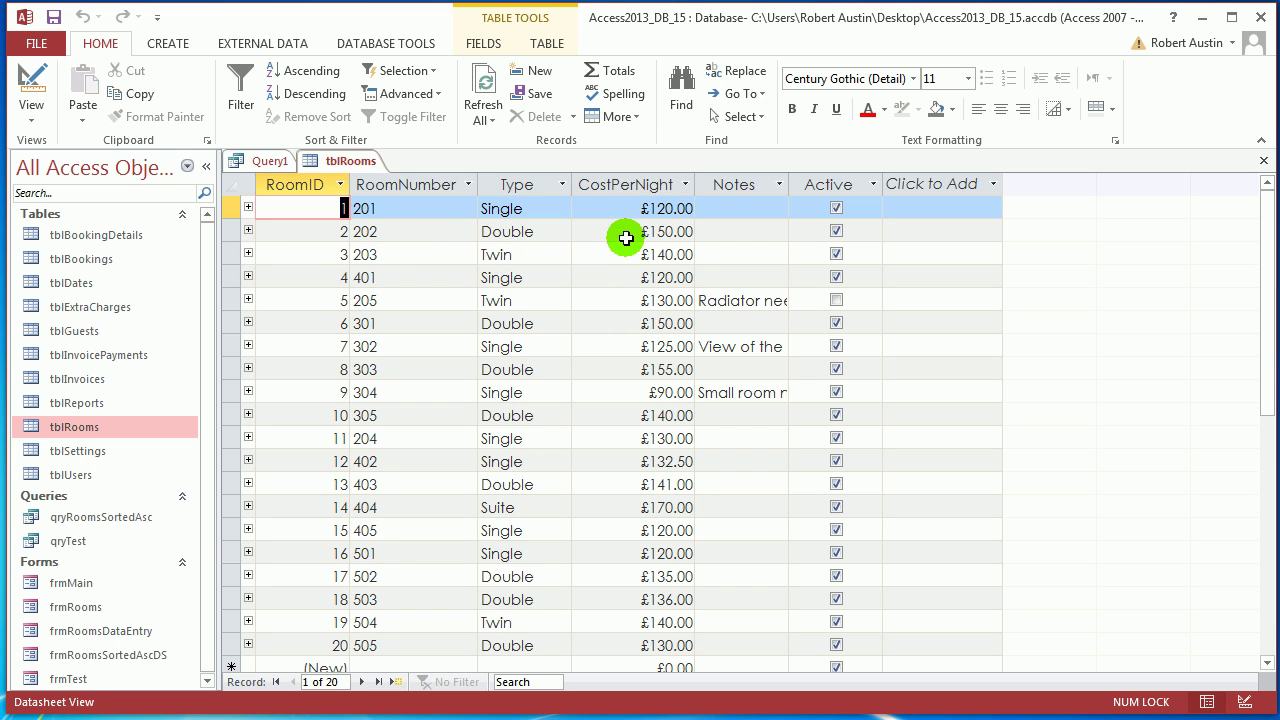
pyautogui.moveTo(694, 208); pyautogui.dragTo(641, 208)
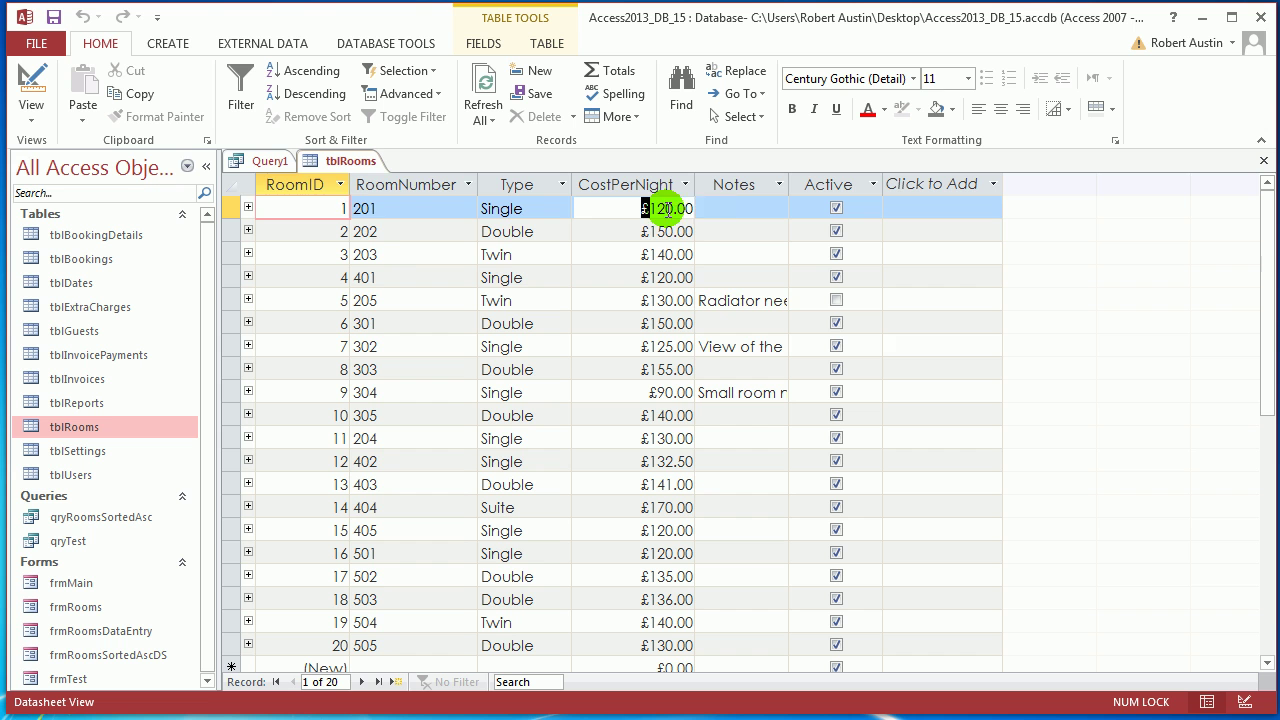
pyautogui.rightClick(345, 160)
pyautogui.click(369, 198)
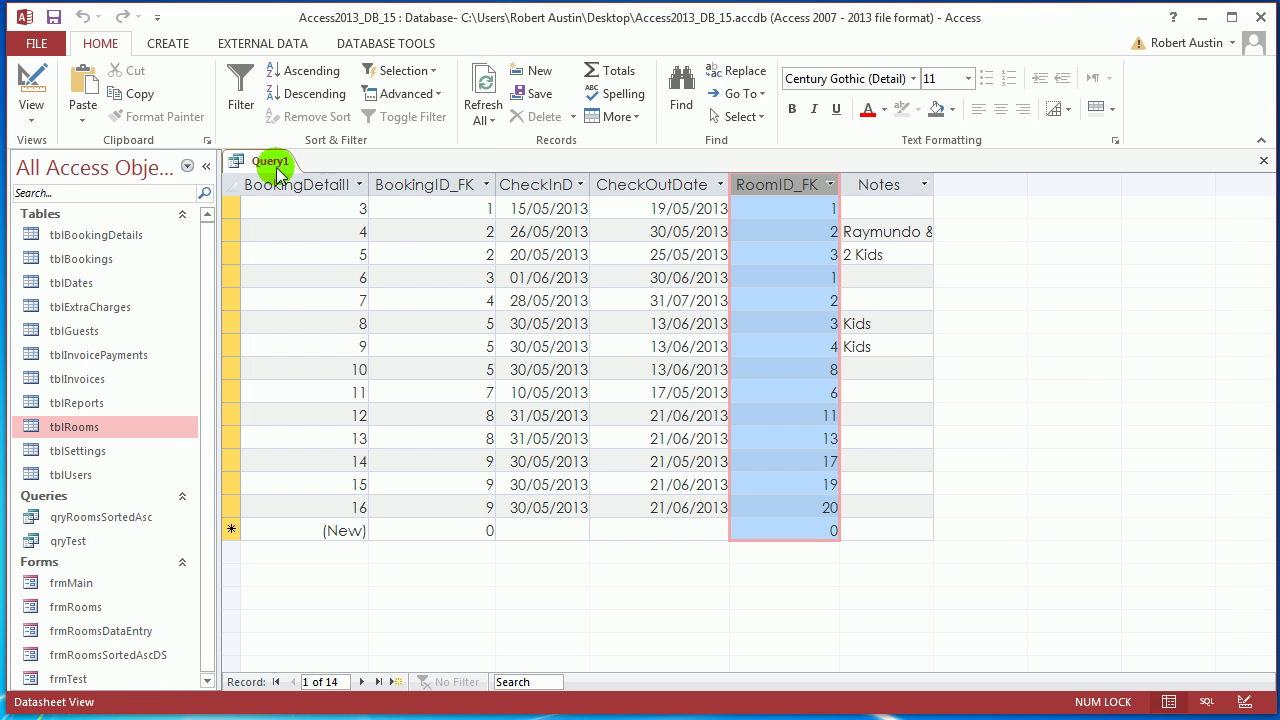
# Return the query to Design View and start a calculated field named CostPerNight in the empty column after Notes using the Expression Builder
pyautogui.rightClick(270, 161)
pyautogui.click(329, 250)
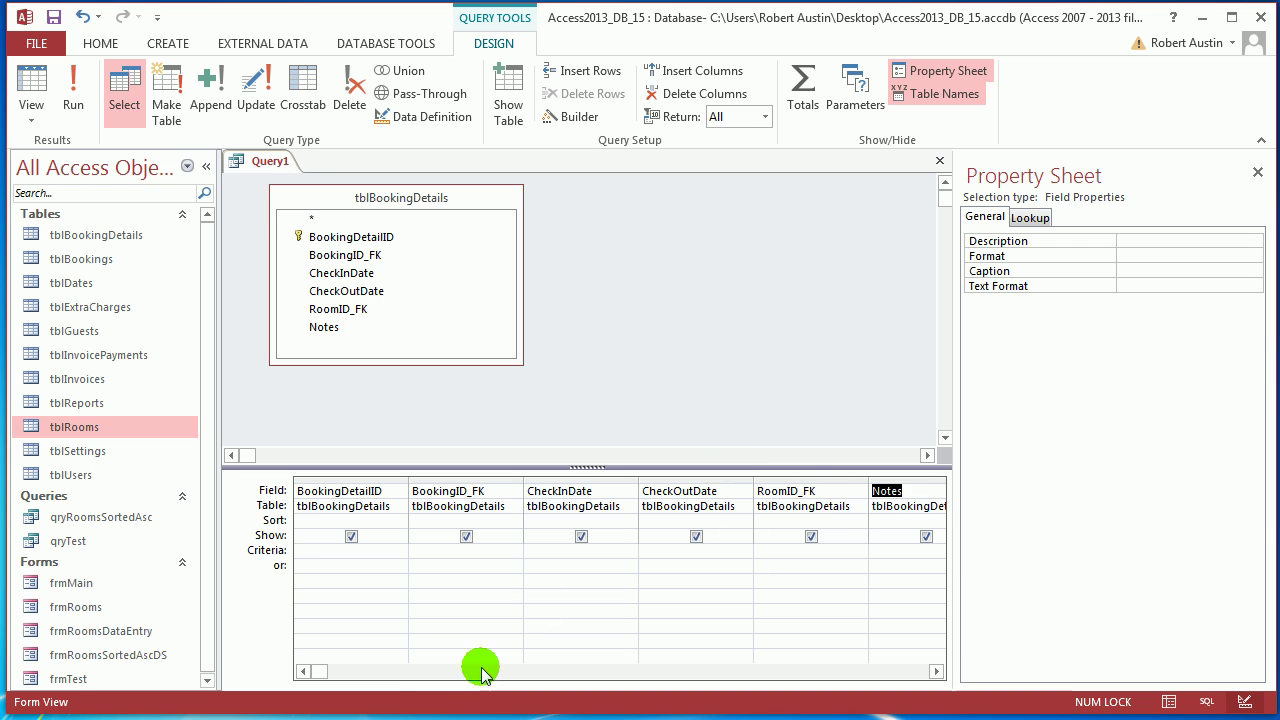
pyautogui.click(936, 671)
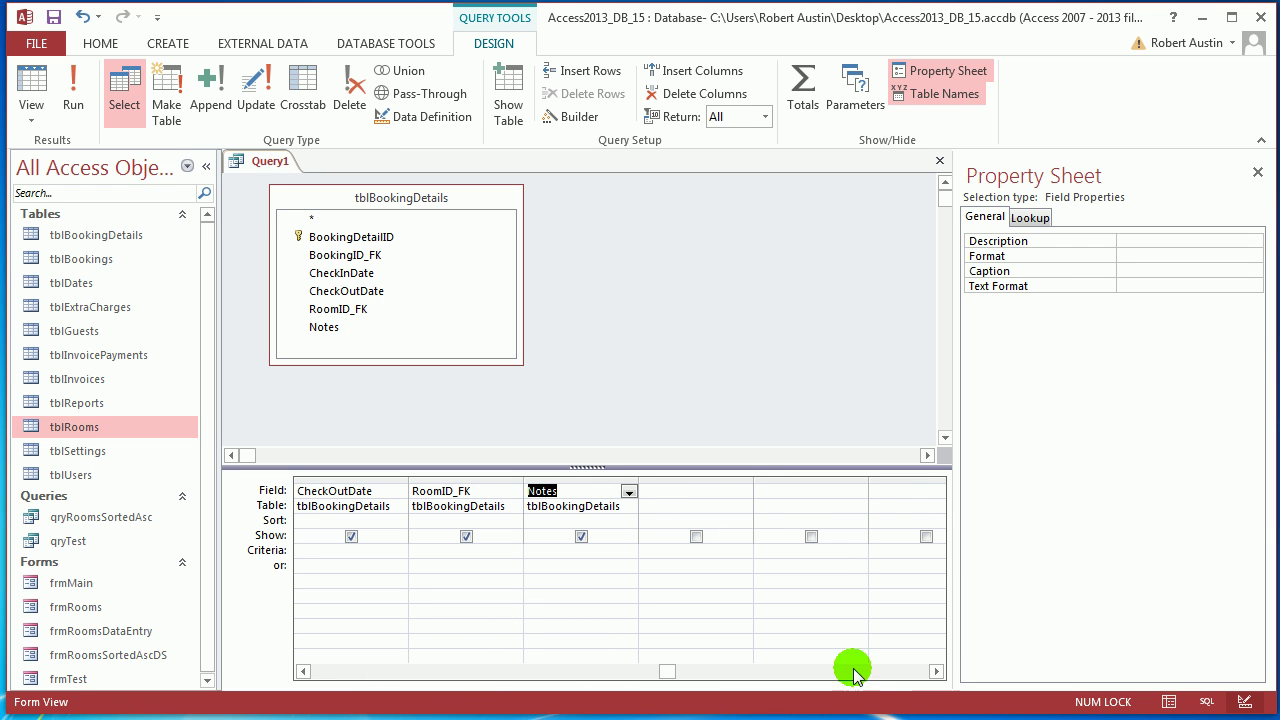
pyautogui.click(690, 491)
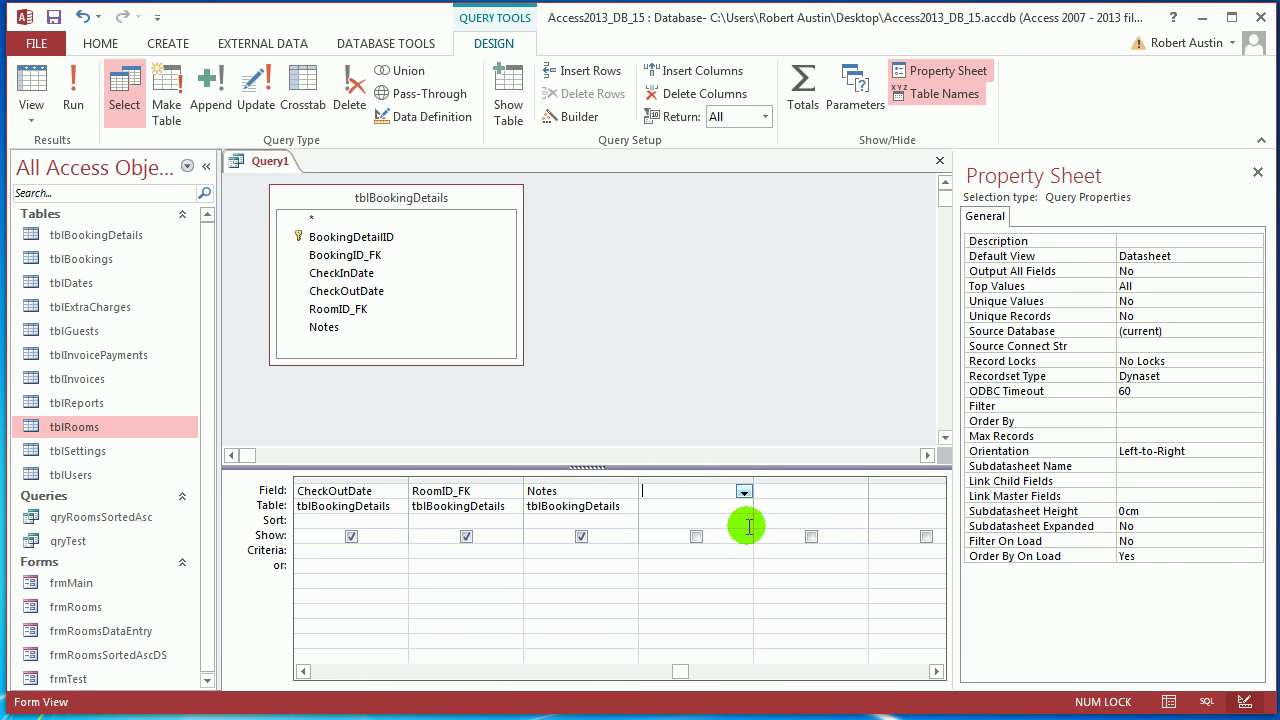
pyautogui.click(575, 120)
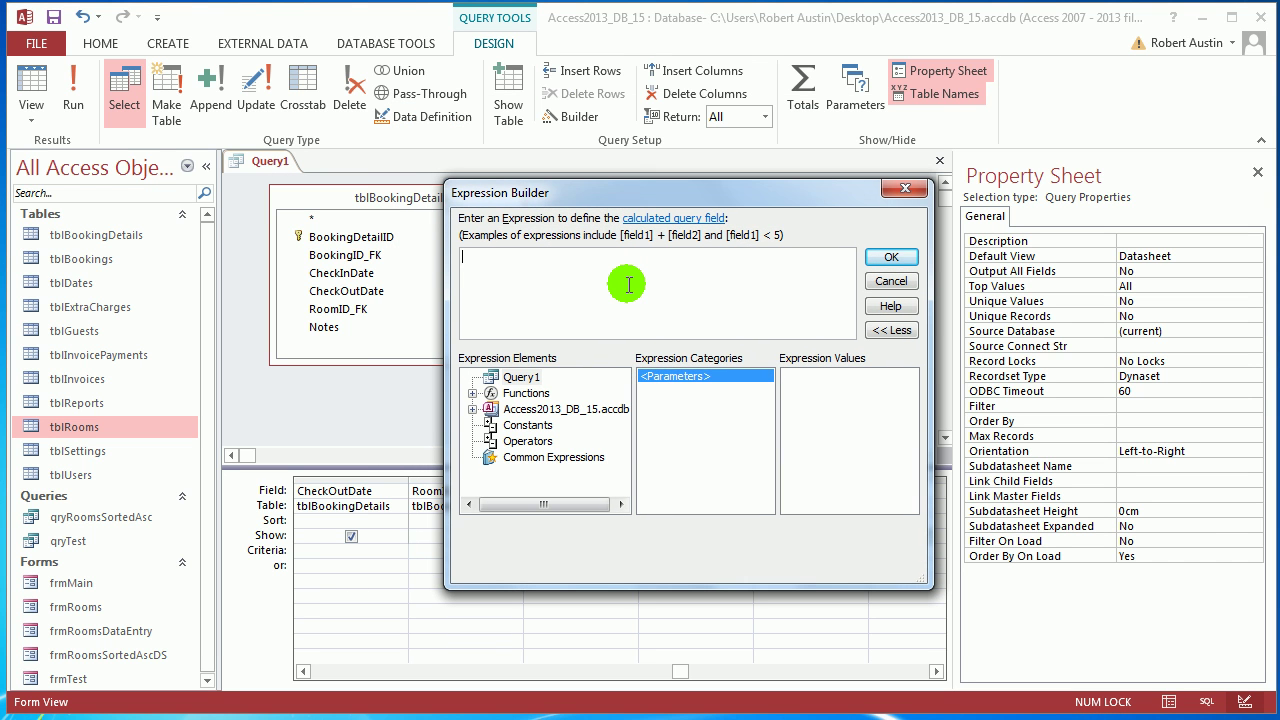
pyautogui.write('CostPerNight:')
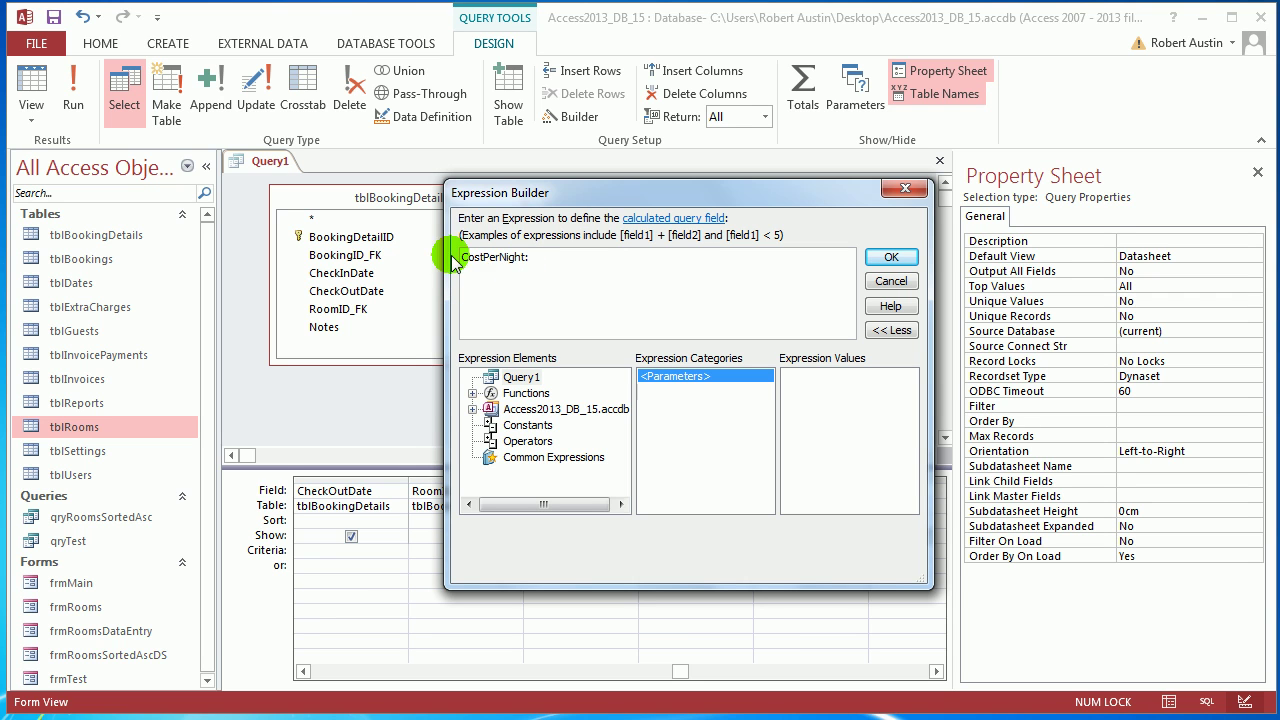
# Add the DLookUp function with empty arguments after the CostPerNight label and accept the expression
pyautogui.click(550, 264)
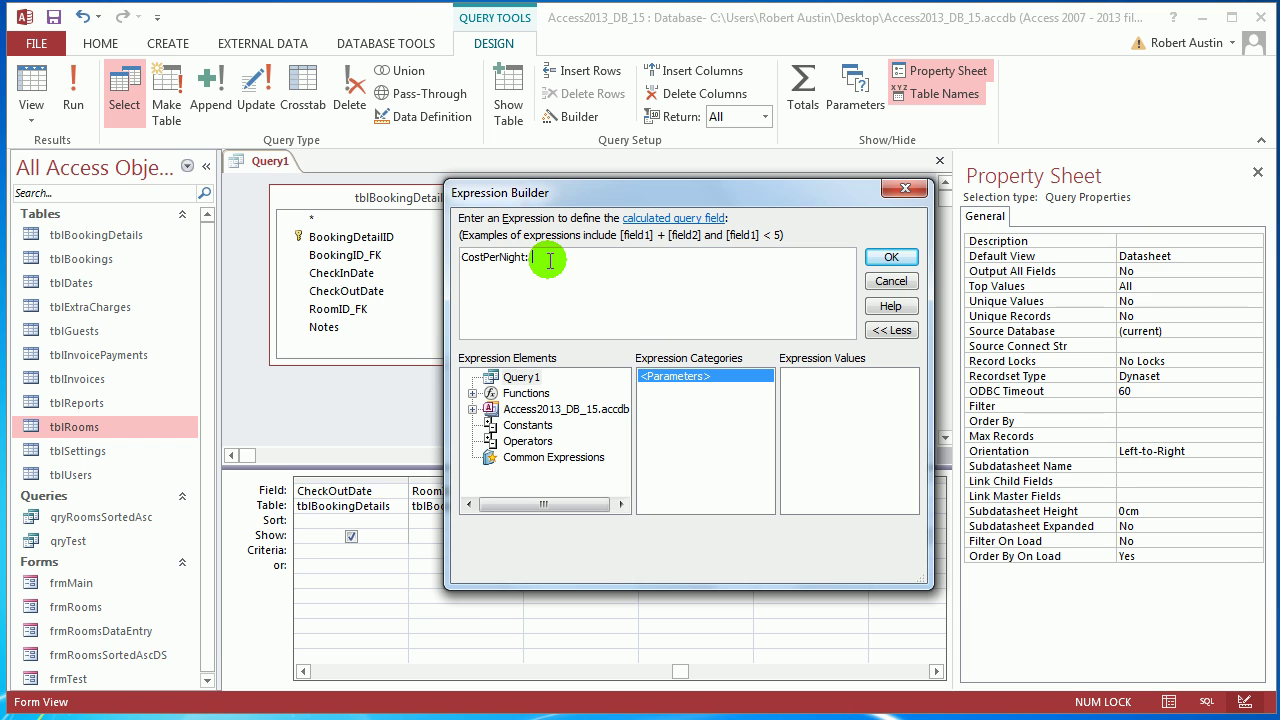
pyautogui.write('dloo')
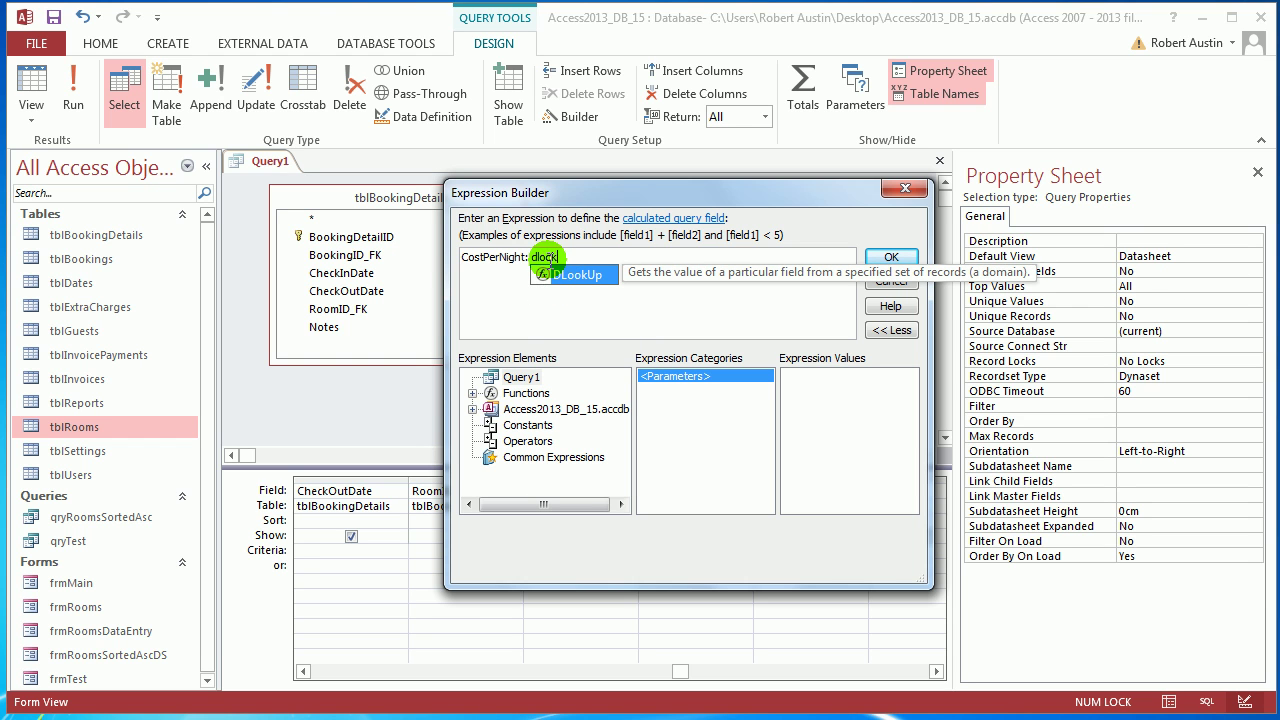
pyautogui.write('k')
pyautogui.doubleClick(590, 272)
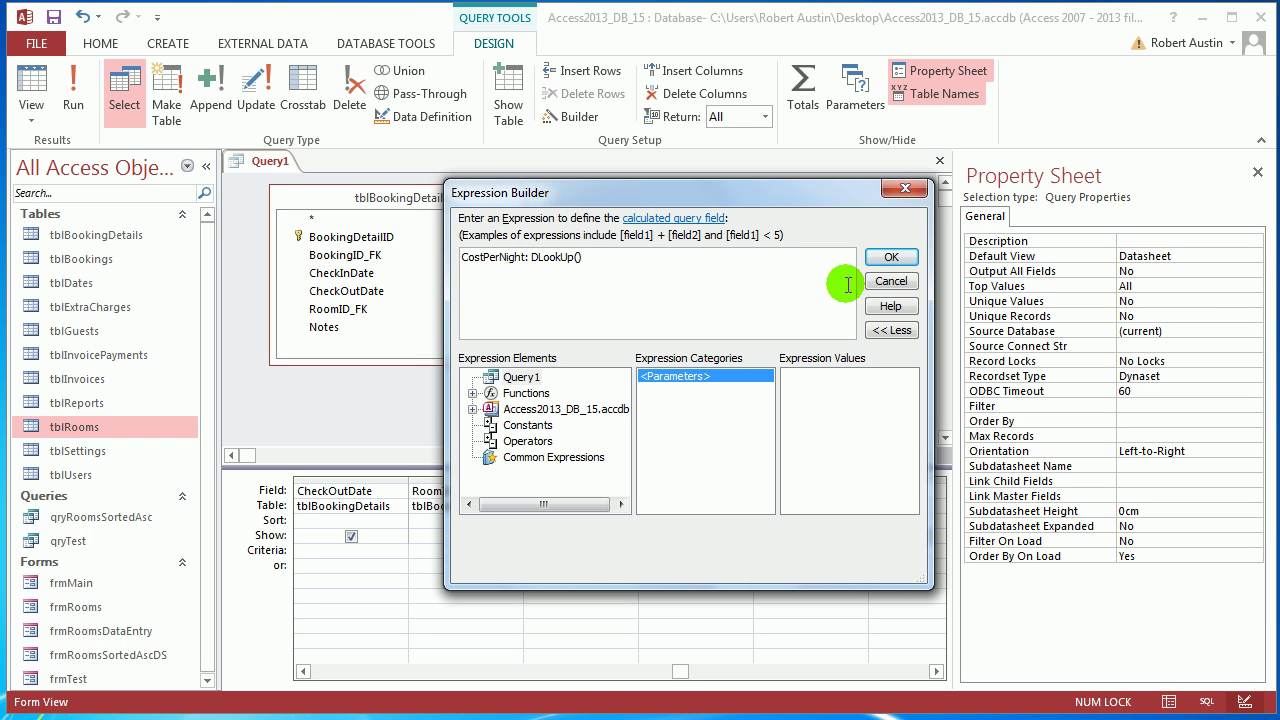
pyautogui.click(891, 258)
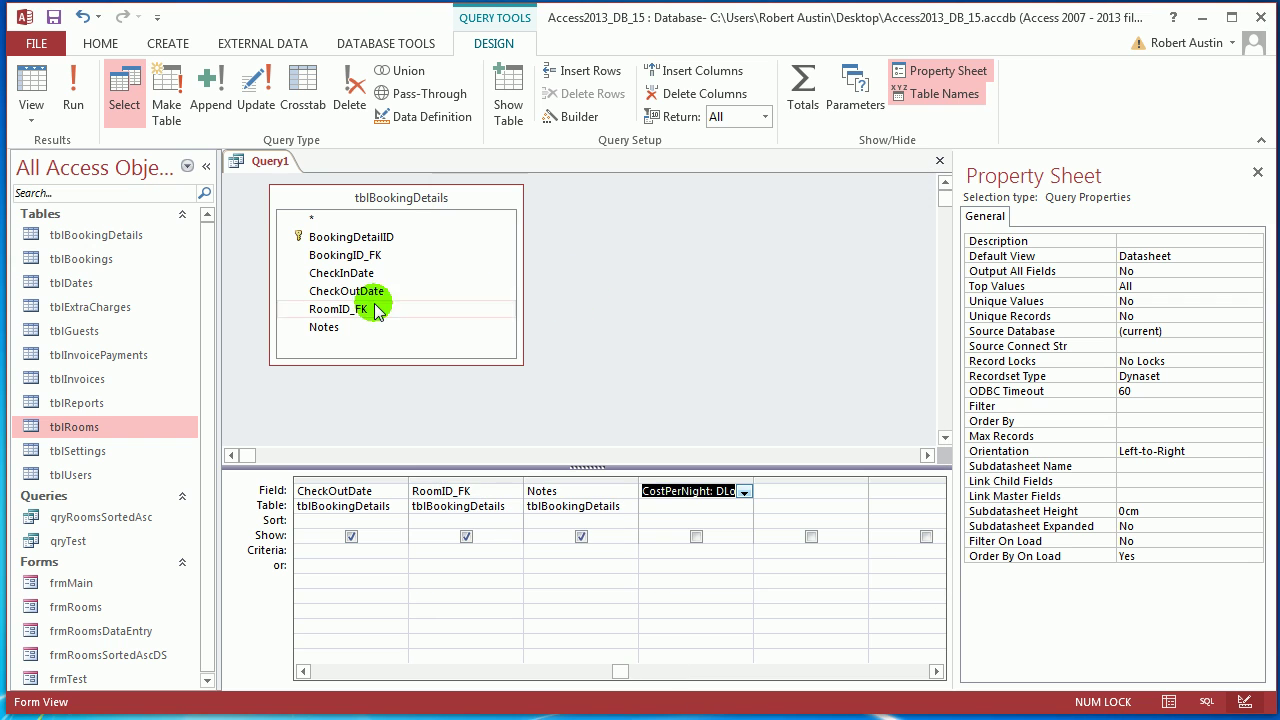
# Check the cost field in tblRooms, then enter "[CostPerNight]" as the first argument of DLookUp in the CostPerNight expression
pyautogui.doubleClick(63, 426)
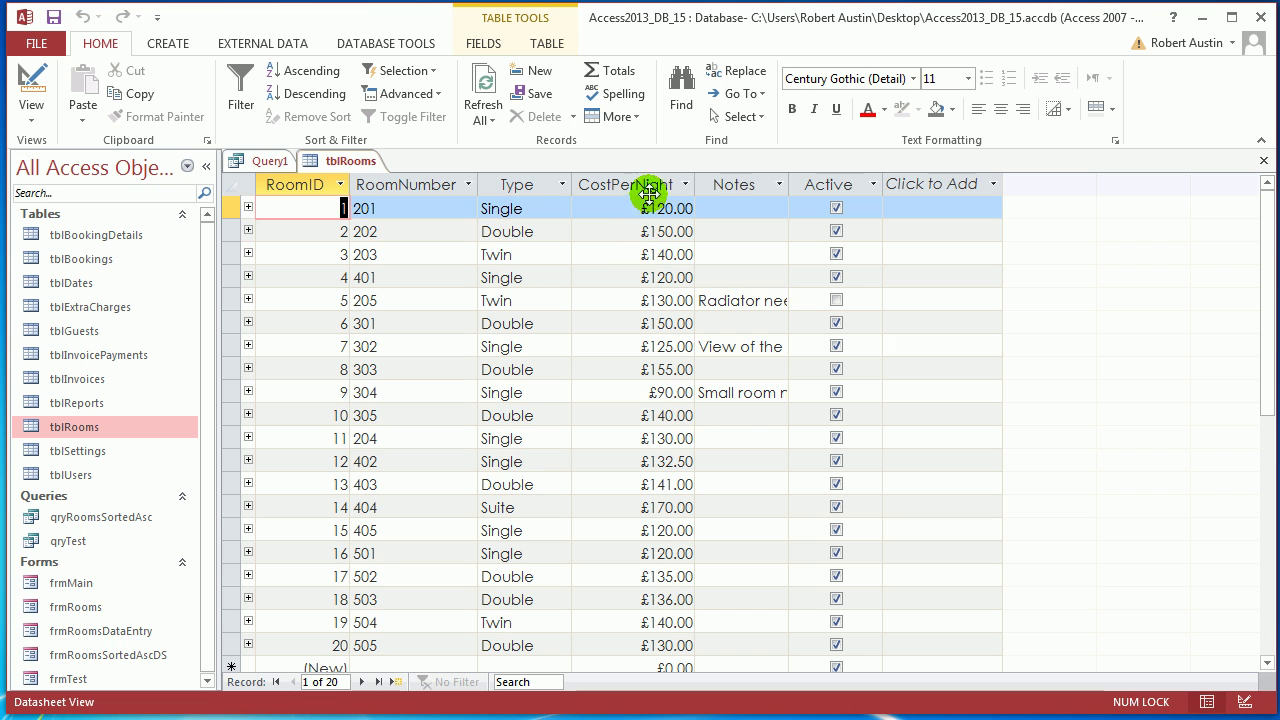
pyautogui.click(262, 160)
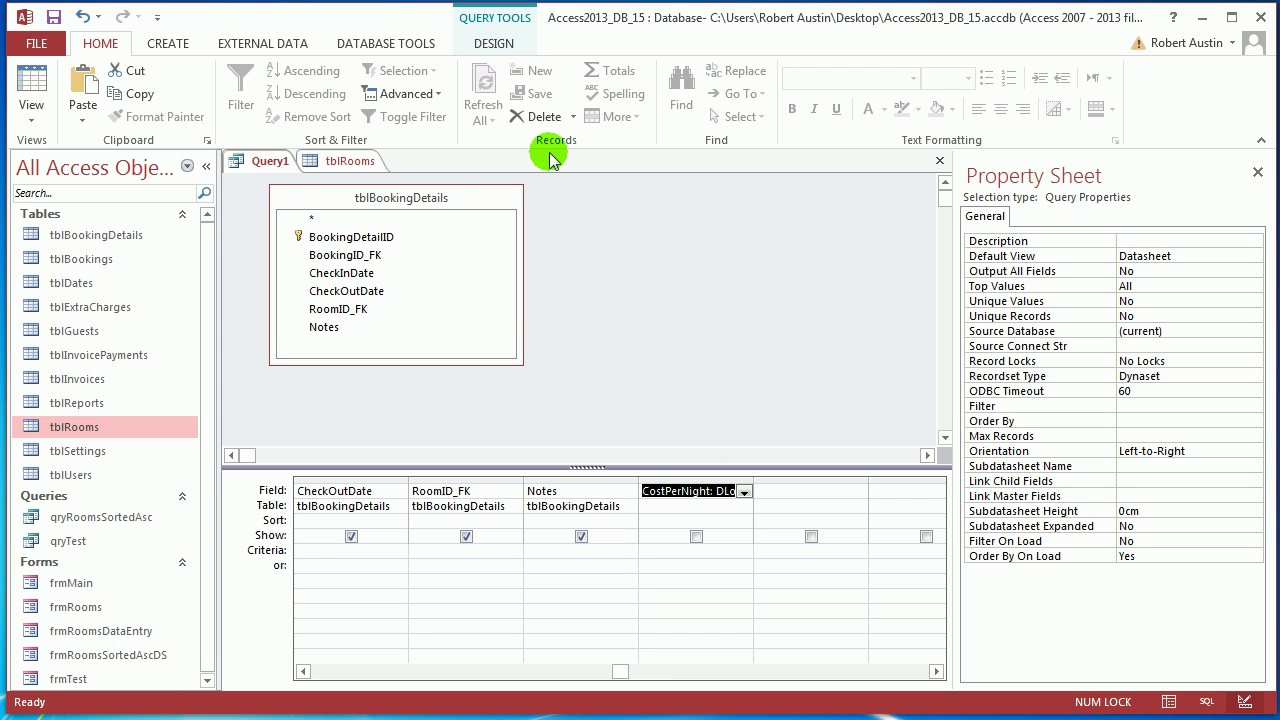
pyautogui.click(688, 492)
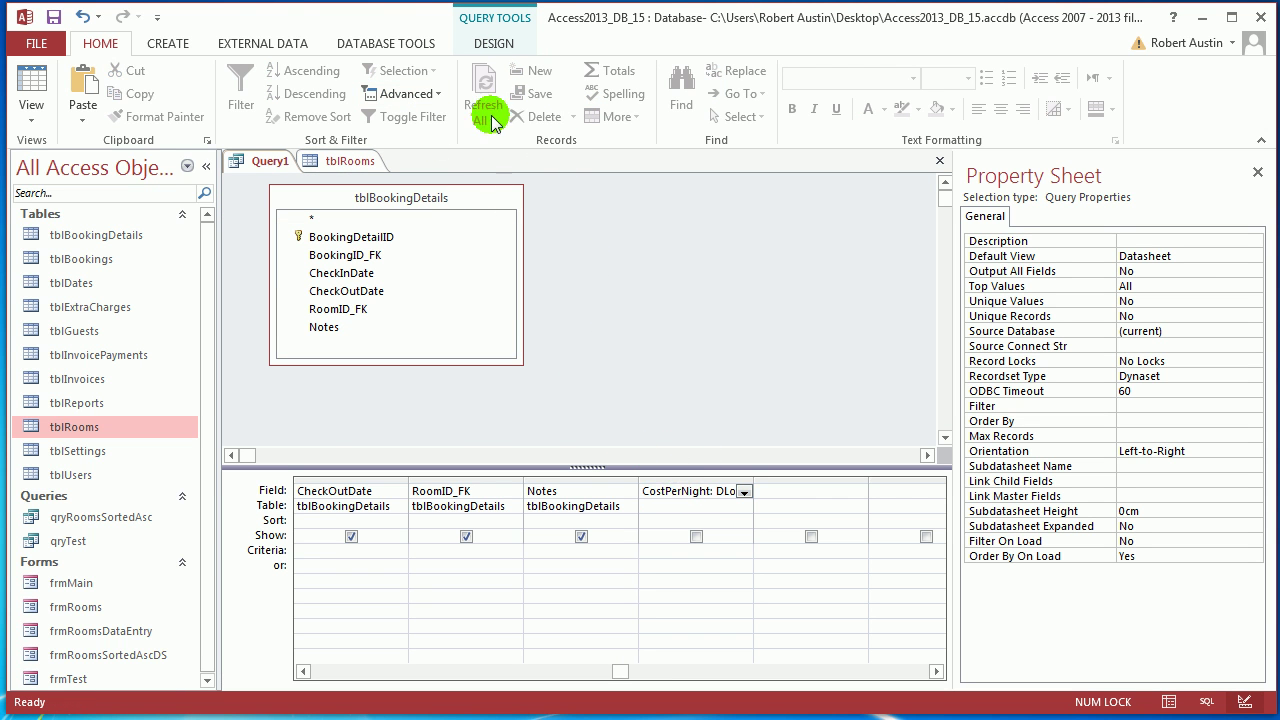
pyautogui.click(498, 45)
pyautogui.click(579, 125)
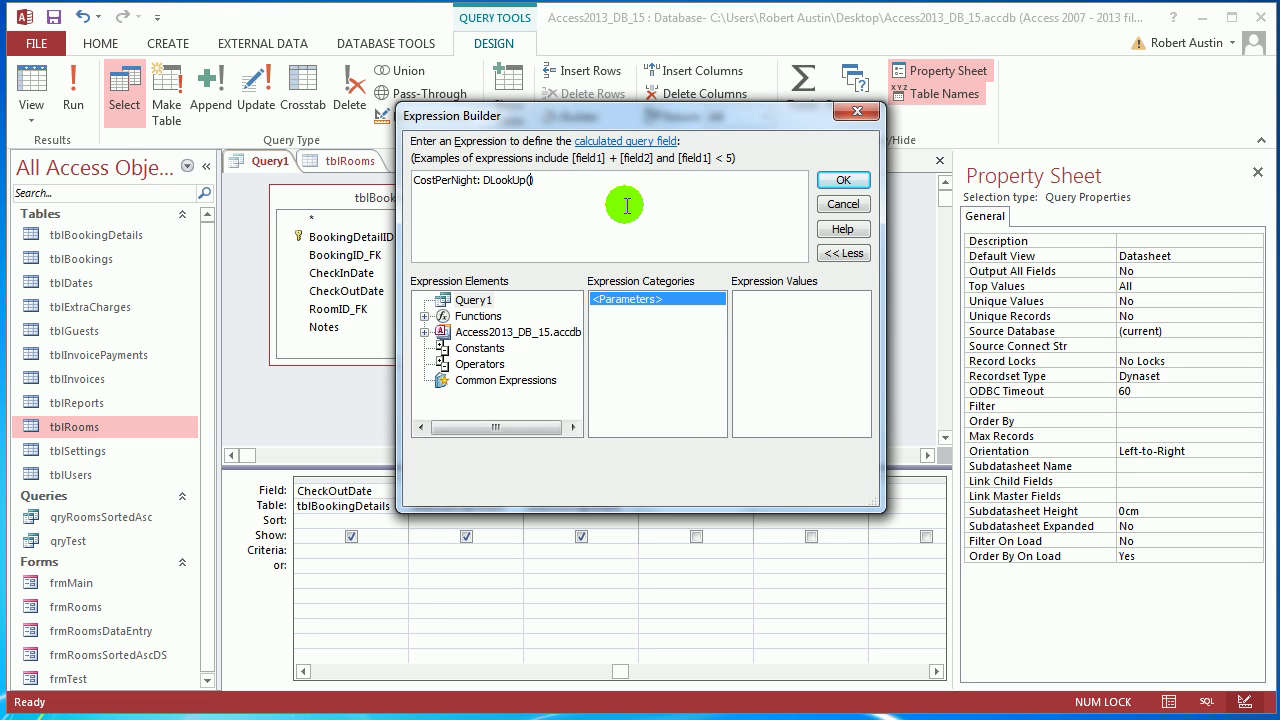
pyautogui.write('""')
pyautogui.write('[]')
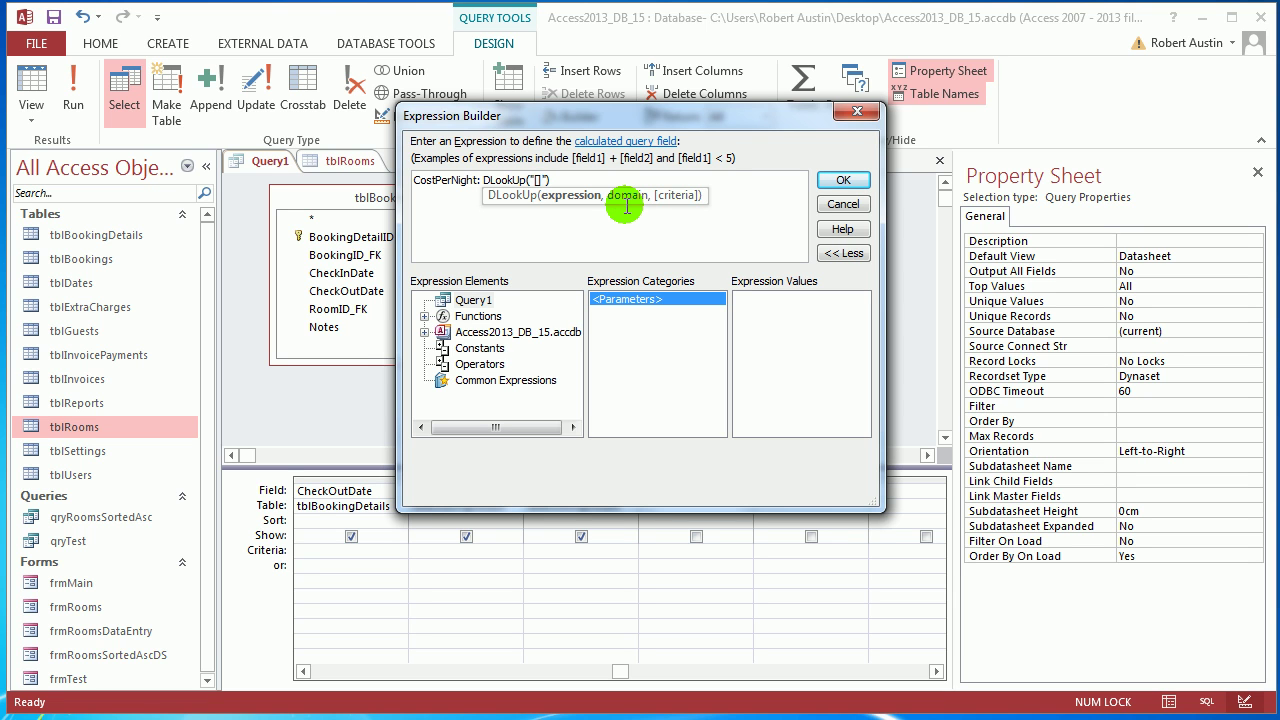
pyautogui.press('Left')
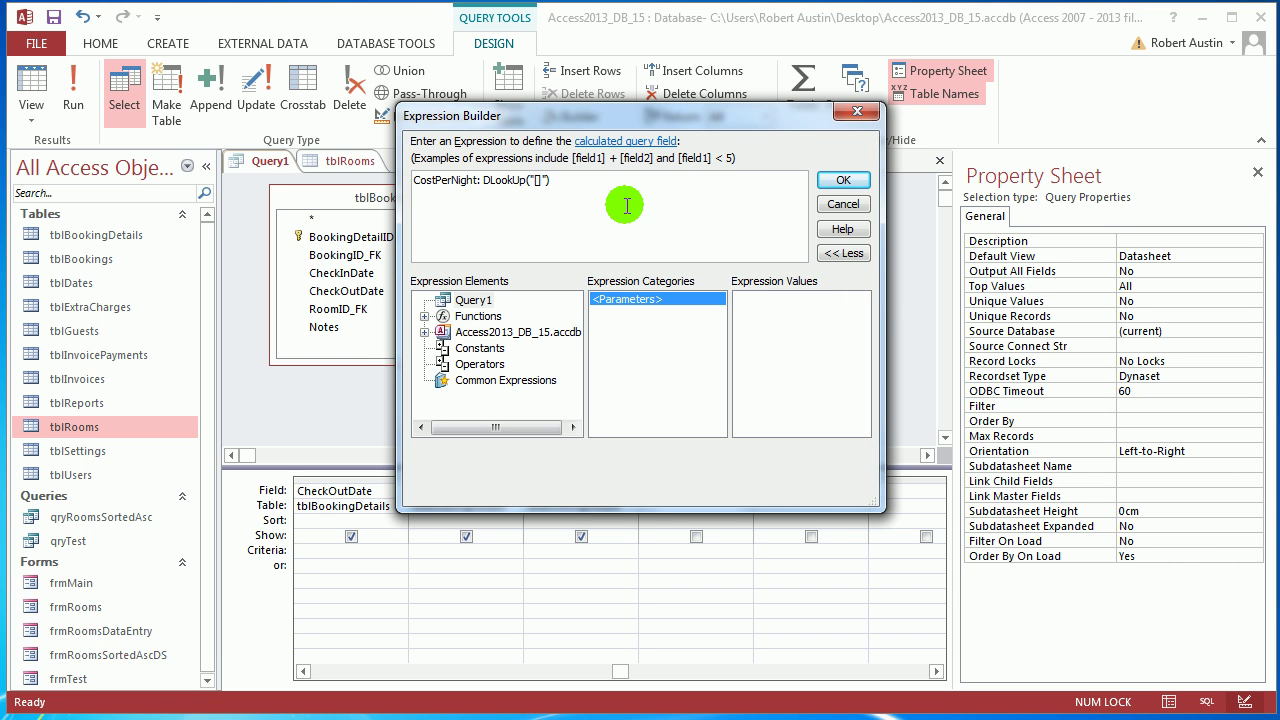
pyautogui.write('CostPerNight')
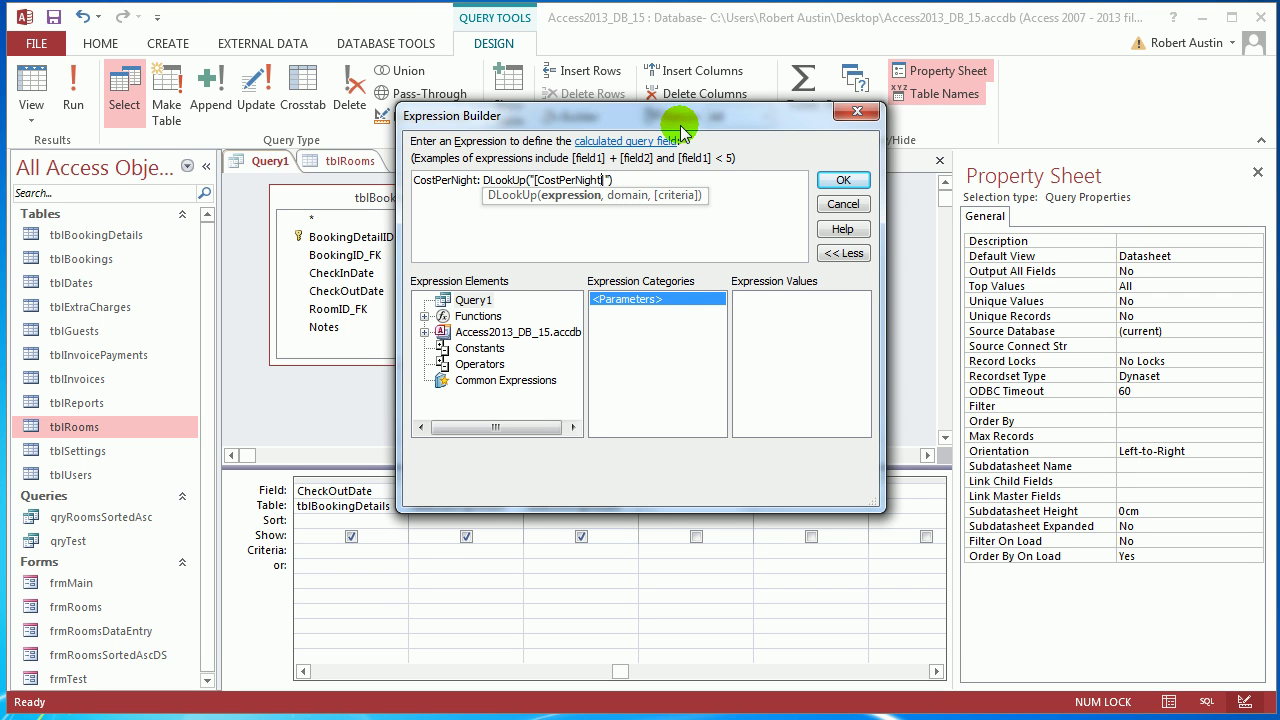
pyautogui.moveTo(686, 117); pyautogui.dragTo(694, 115)
pyautogui.click(683, 212)
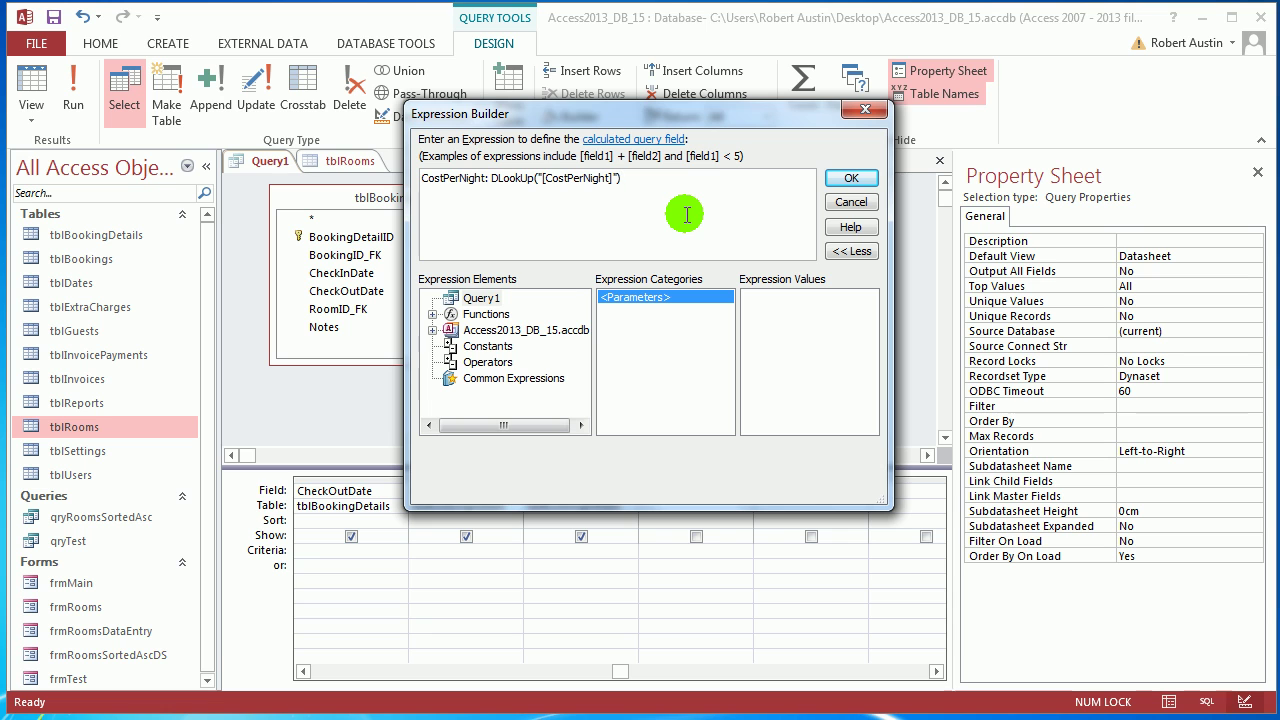
# Enter "tblRooms" as the domain argument of the DLookUp function and accept the expression
pyautogui.click(617, 180)
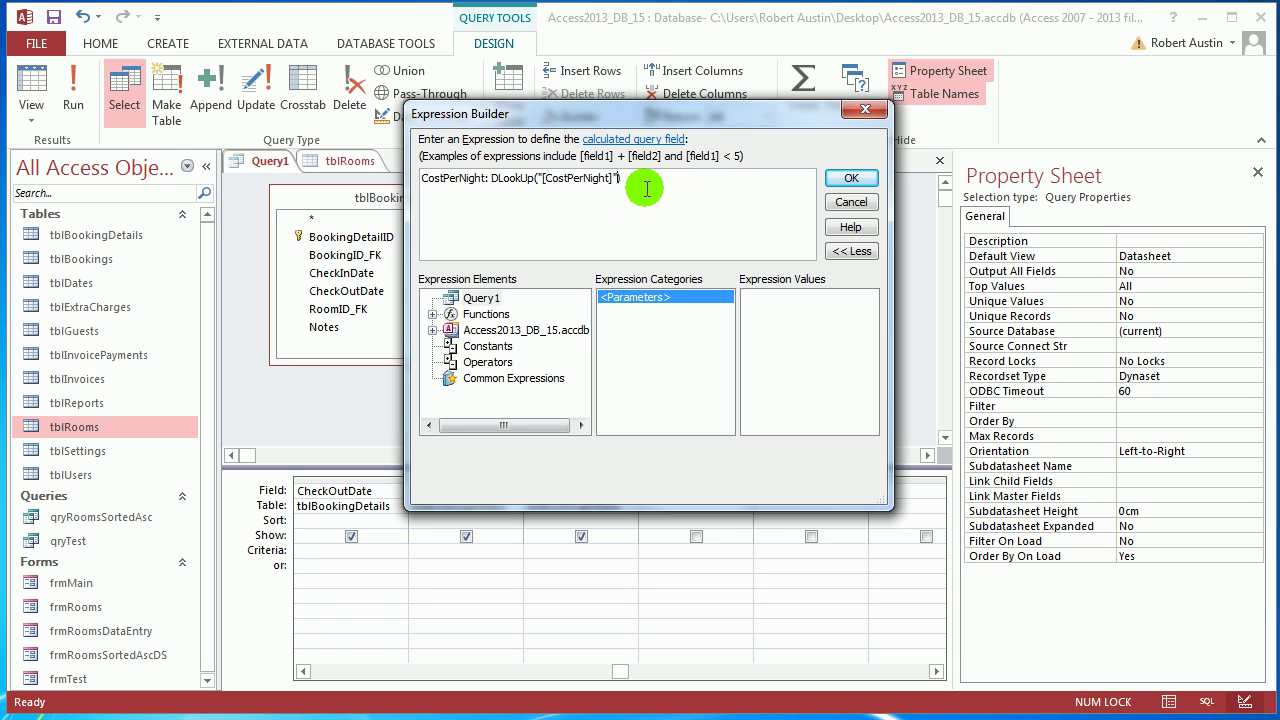
pyautogui.write(',')
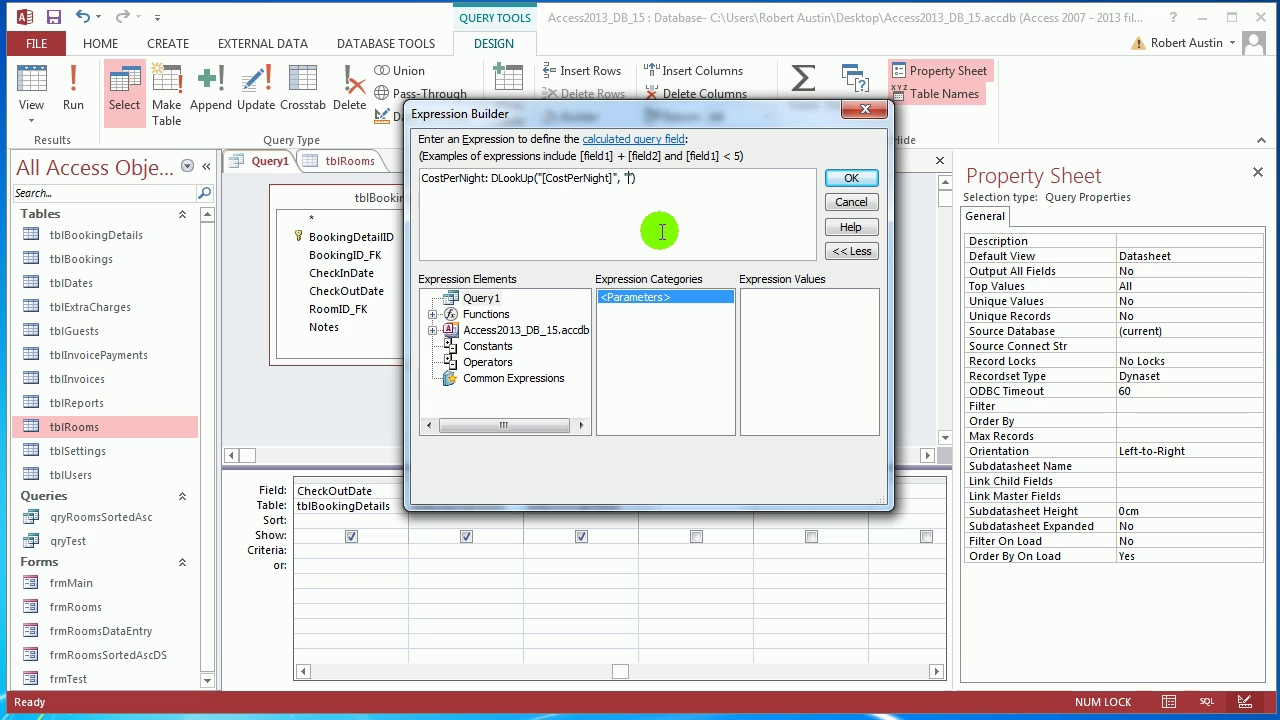
pyautogui.write('tblRooms')
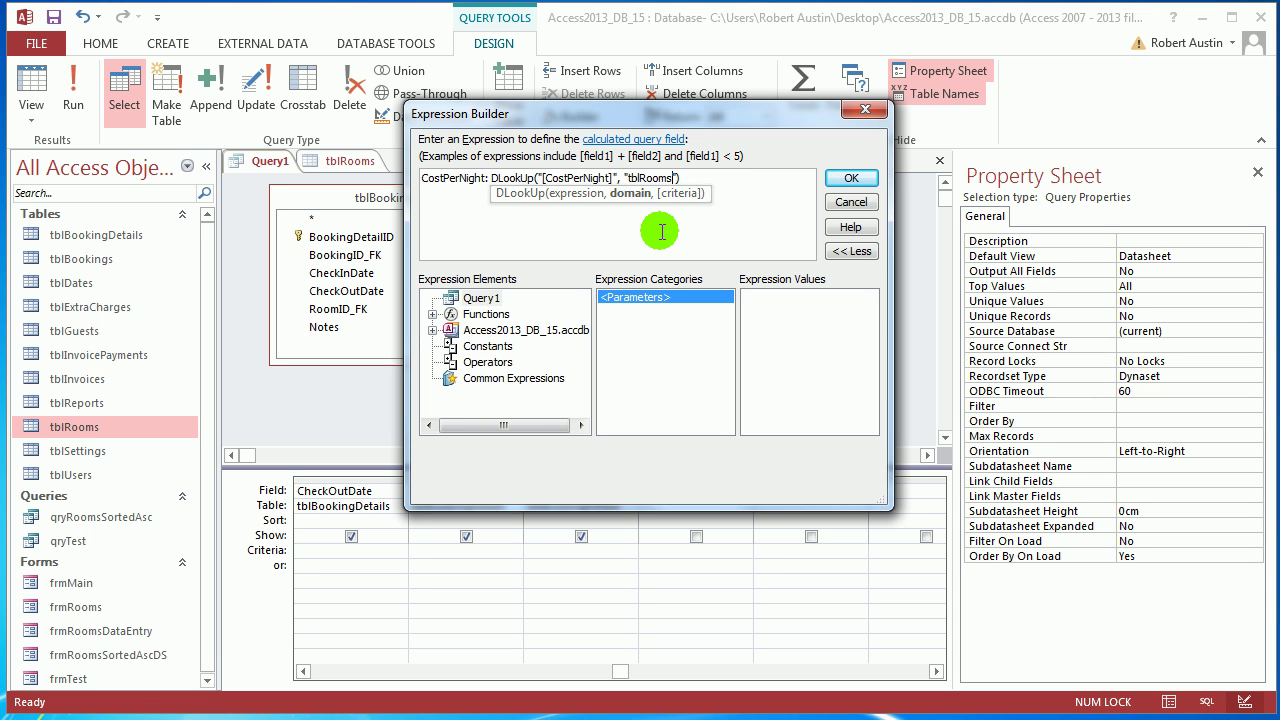
pyautogui.write('"')
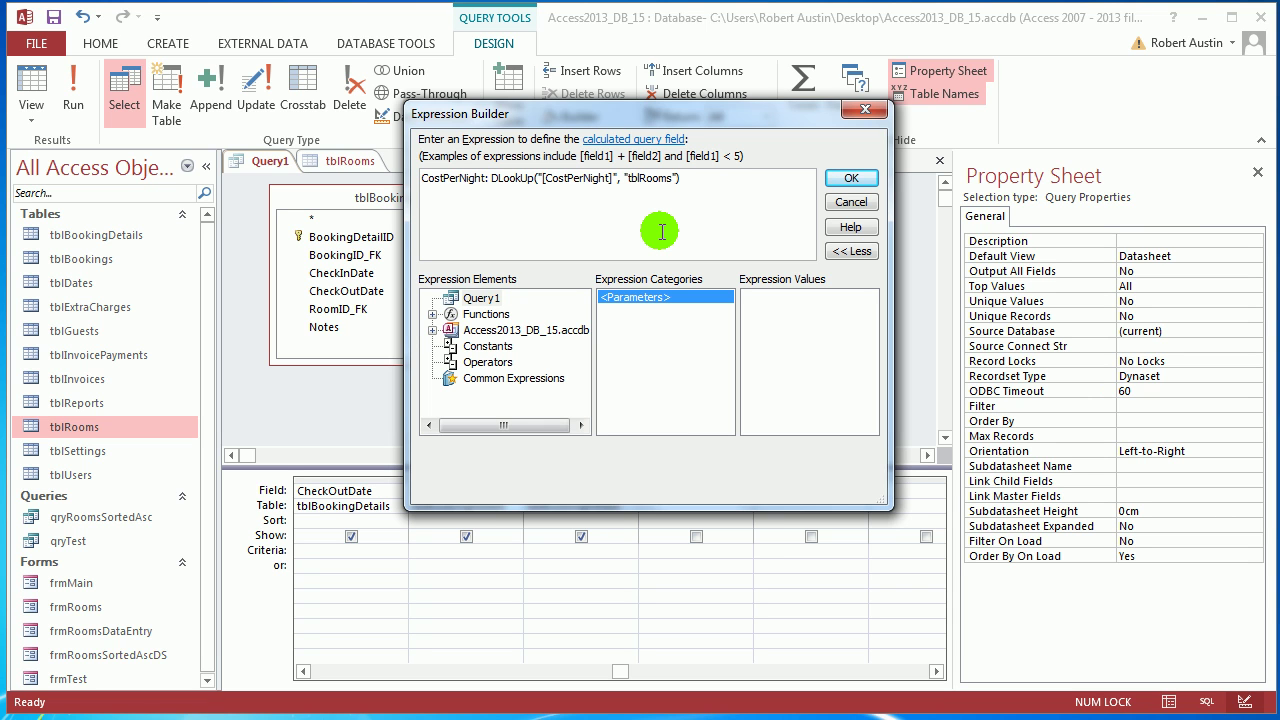
pyautogui.write(',')
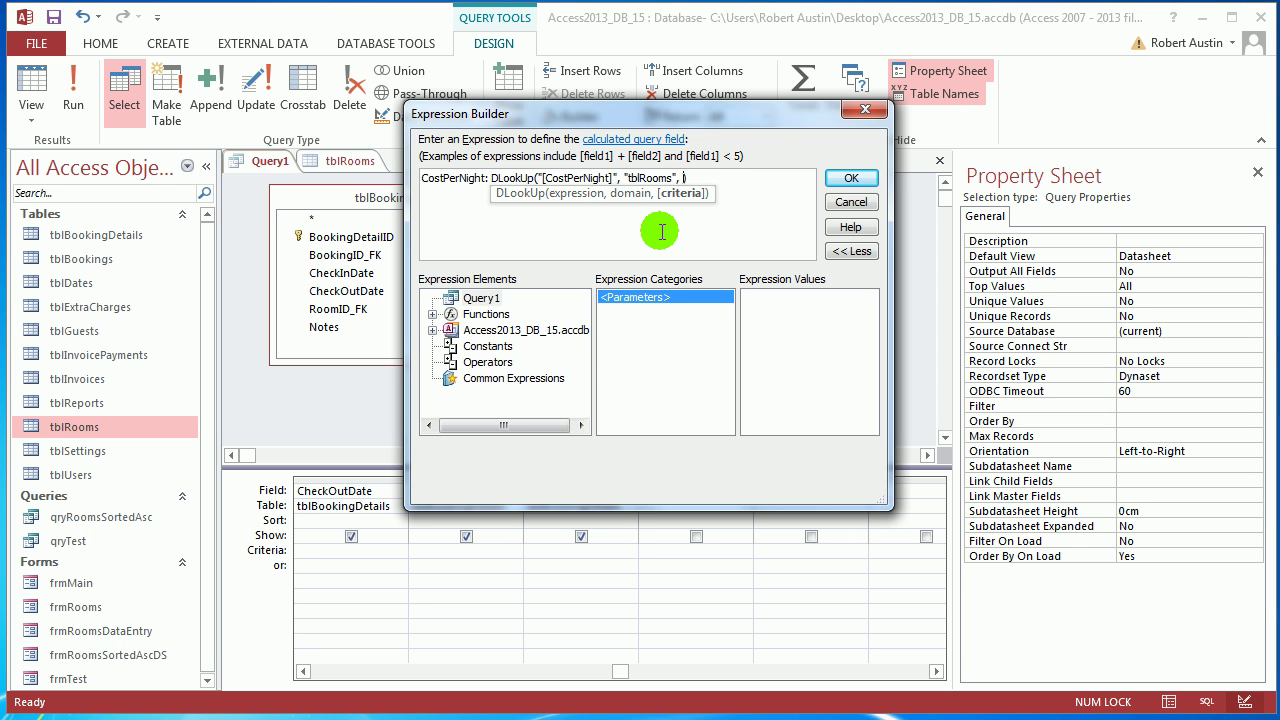
pyautogui.click(851, 178)
# Examine the RoomID column in tblRooms and return to the query design
pyautogui.click(357, 160)
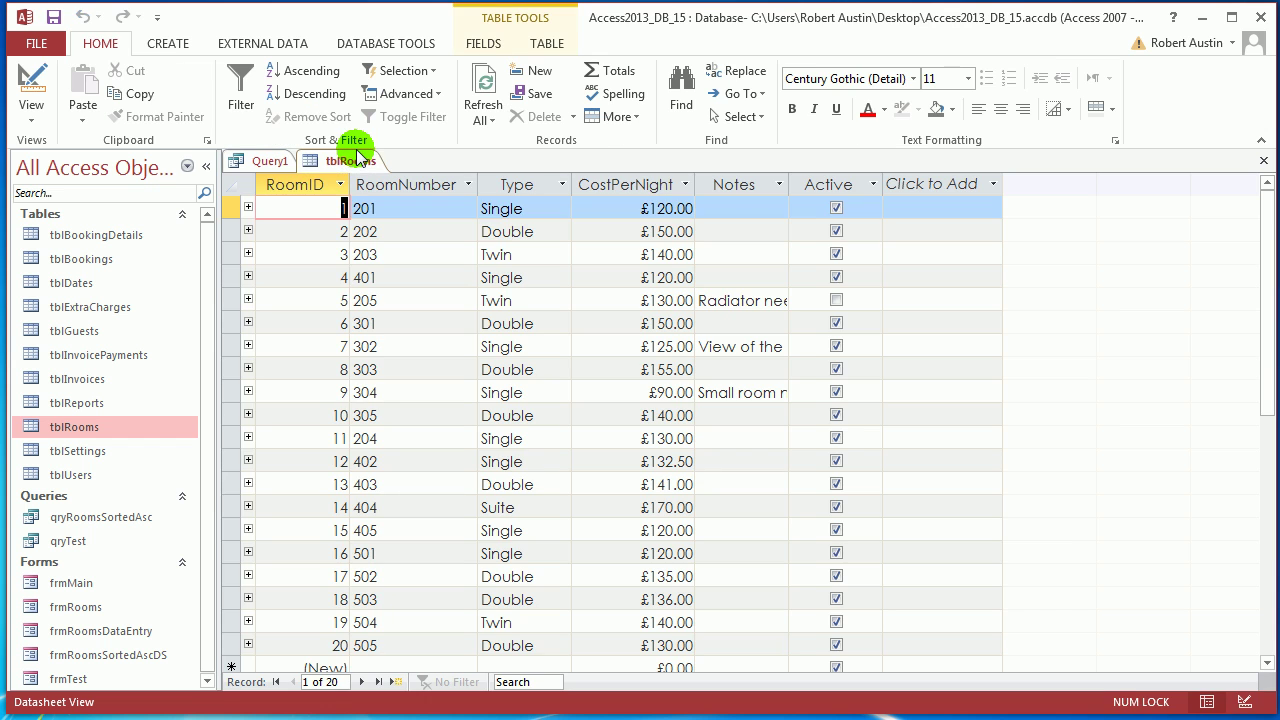
pyautogui.click(328, 186)
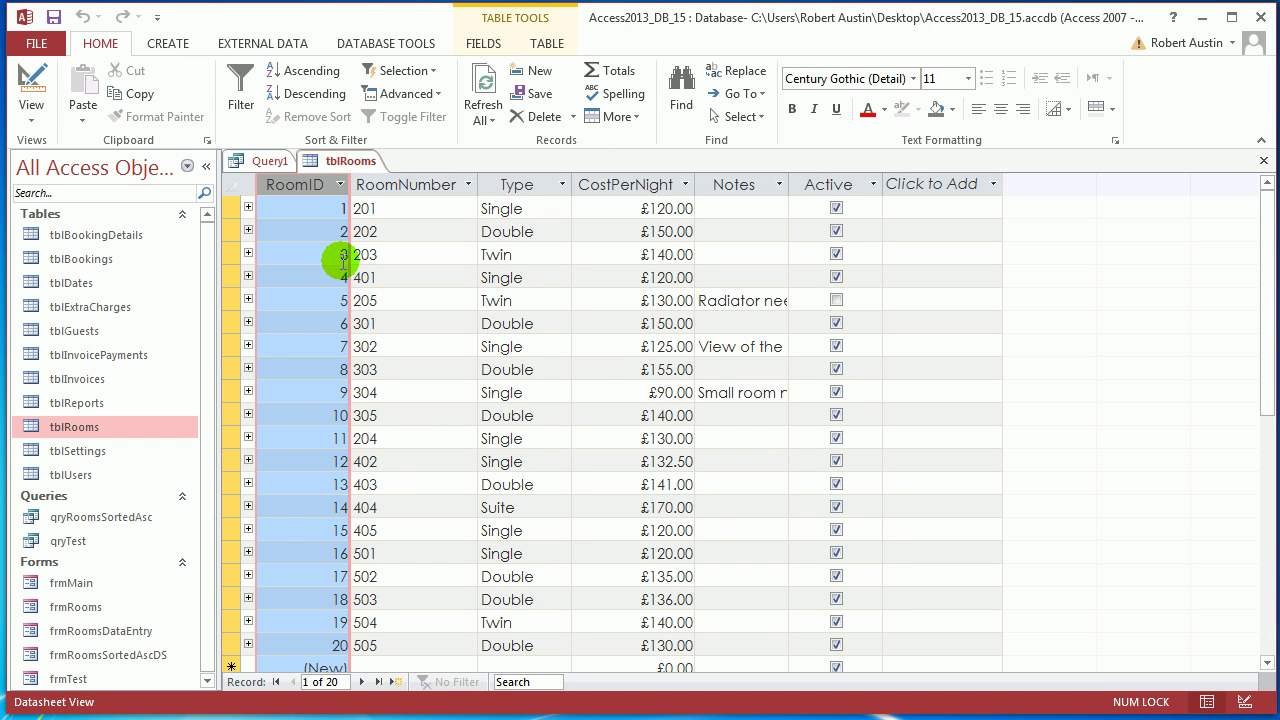
pyautogui.click(260, 161)
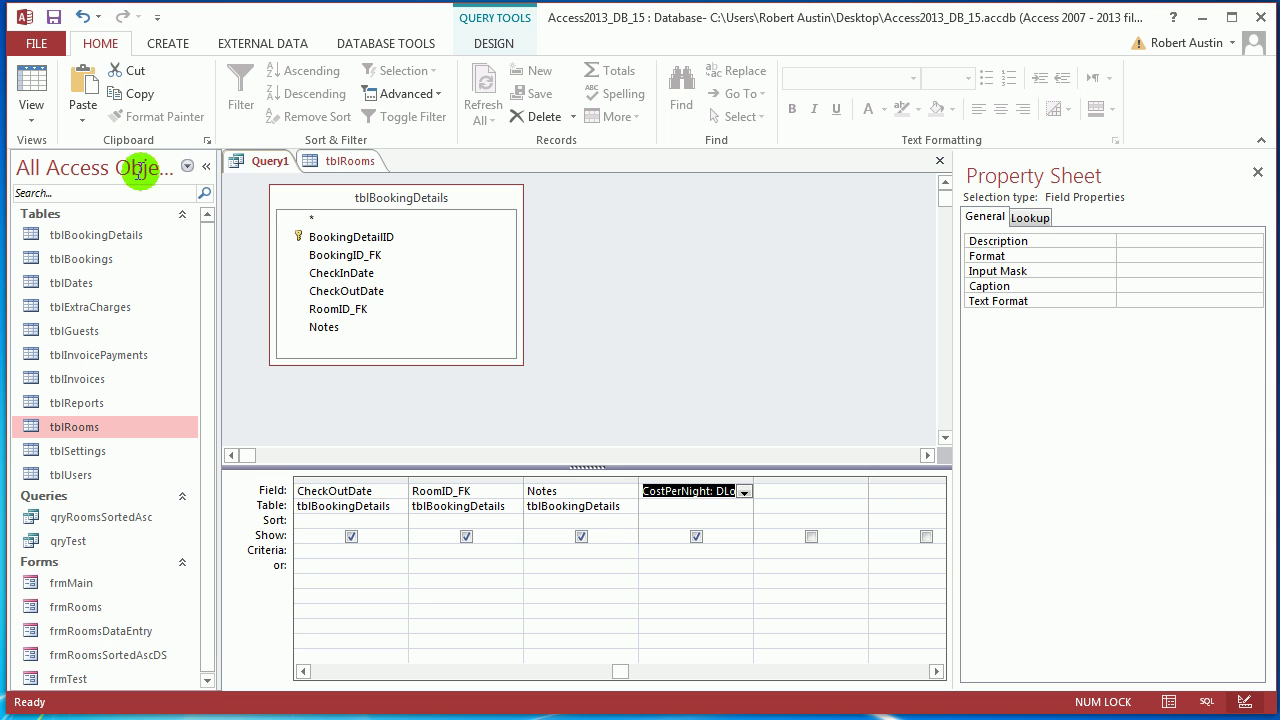
# Show the query in Datasheet View and examine the CostPerNight column across several booking records
pyautogui.rightClick(248, 164)
pyautogui.click(316, 300)
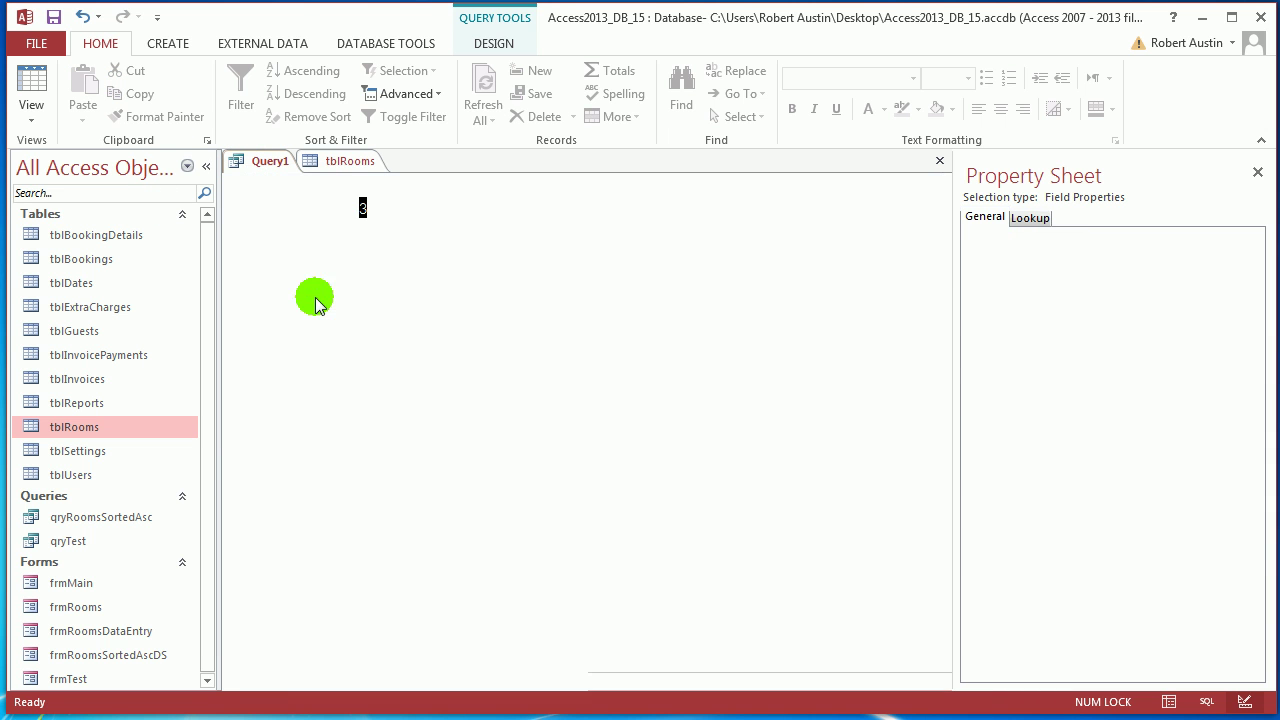
pyautogui.click(990, 188)
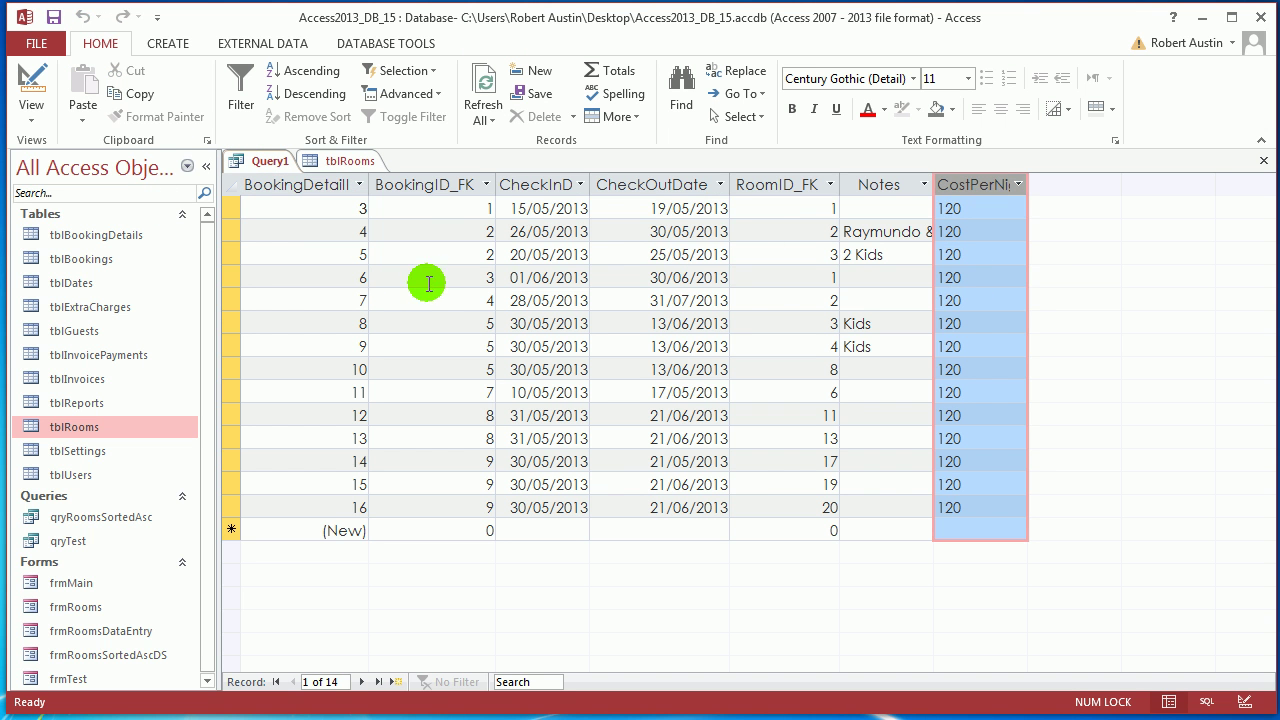
pyautogui.click(228, 208)
pyautogui.click(230, 254)
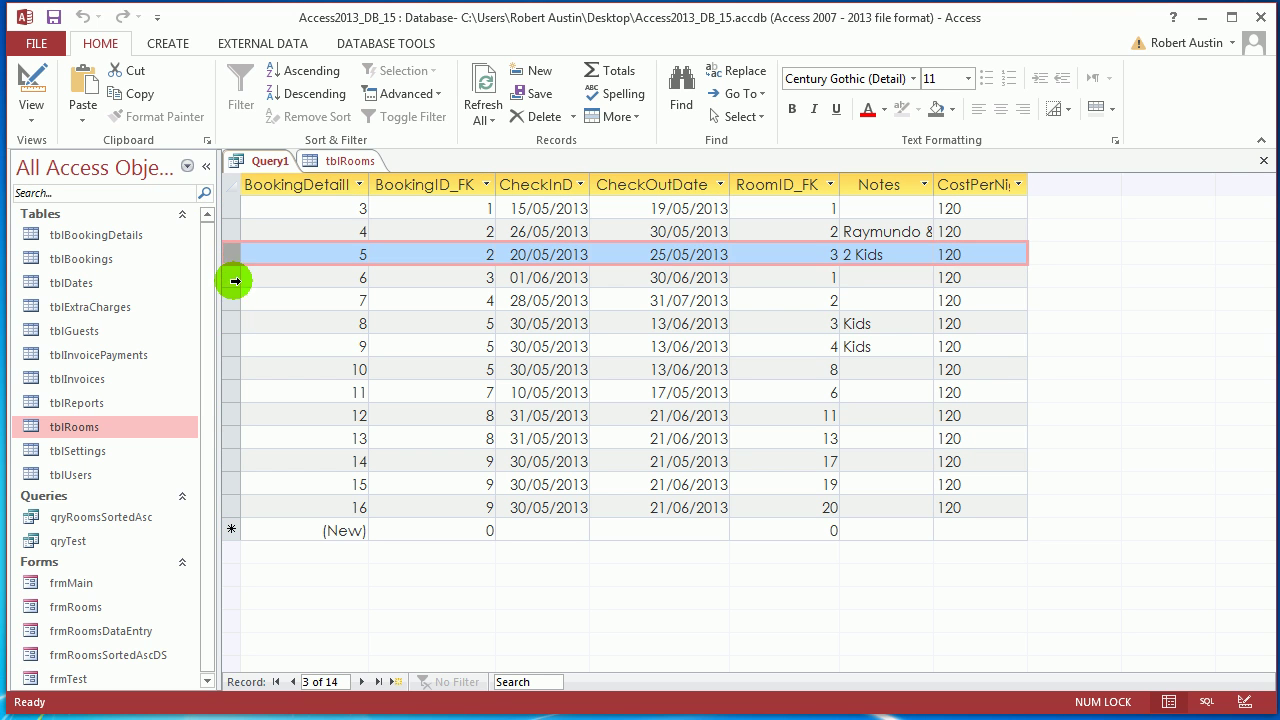
pyautogui.click(230, 299)
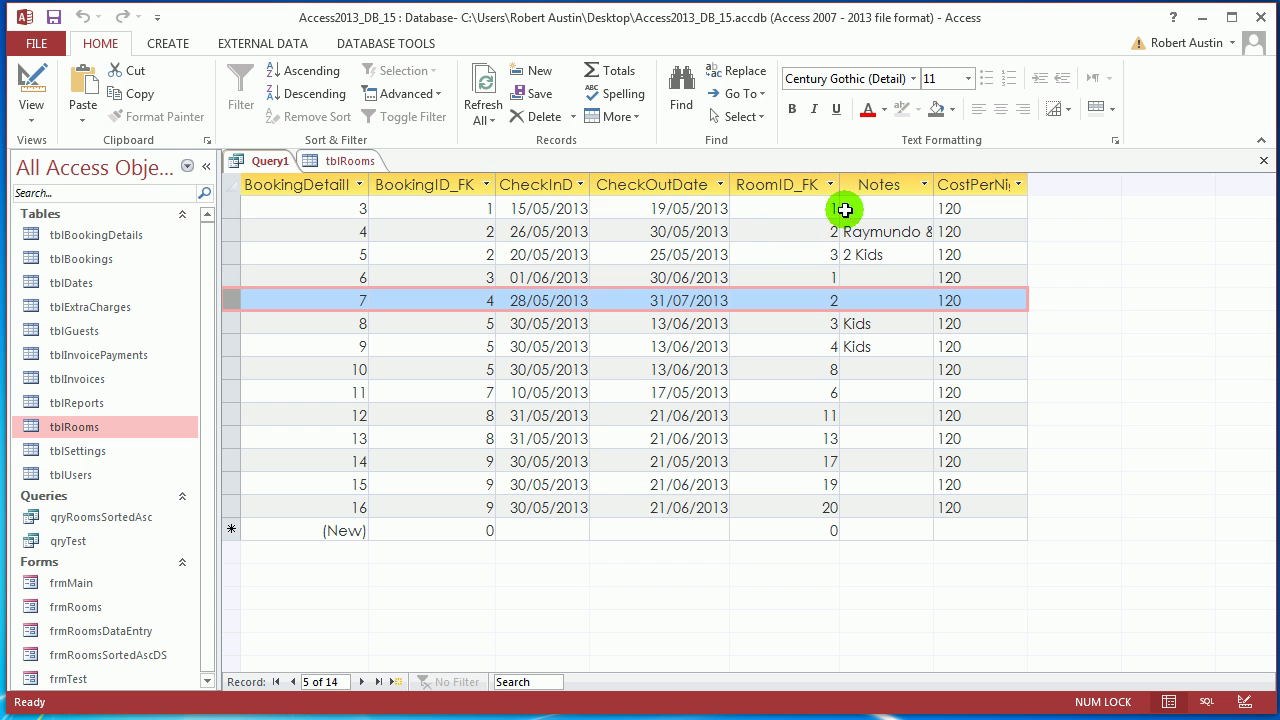
# Compare RoomID_FK with CostPerNight in the first two booking records
pyautogui.click(232, 208)
pyautogui.moveTo(232, 208); pyautogui.dragTo(230, 231)
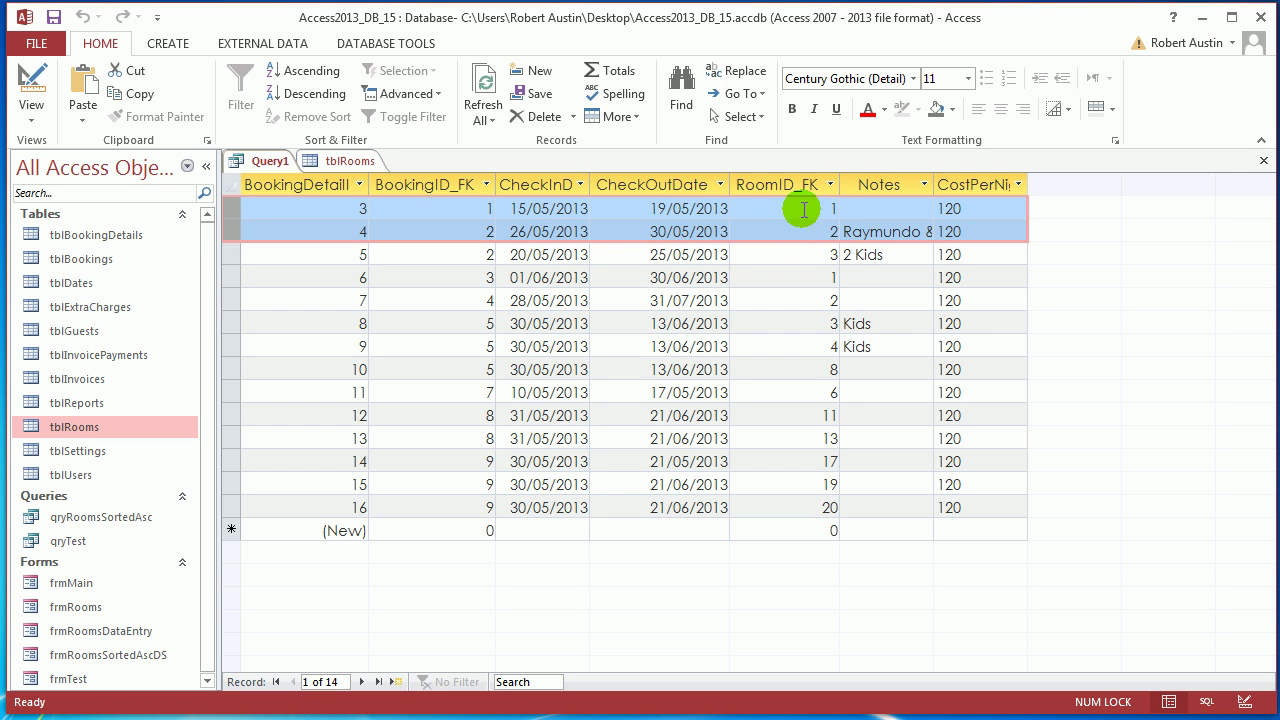
pyautogui.click(985, 208)
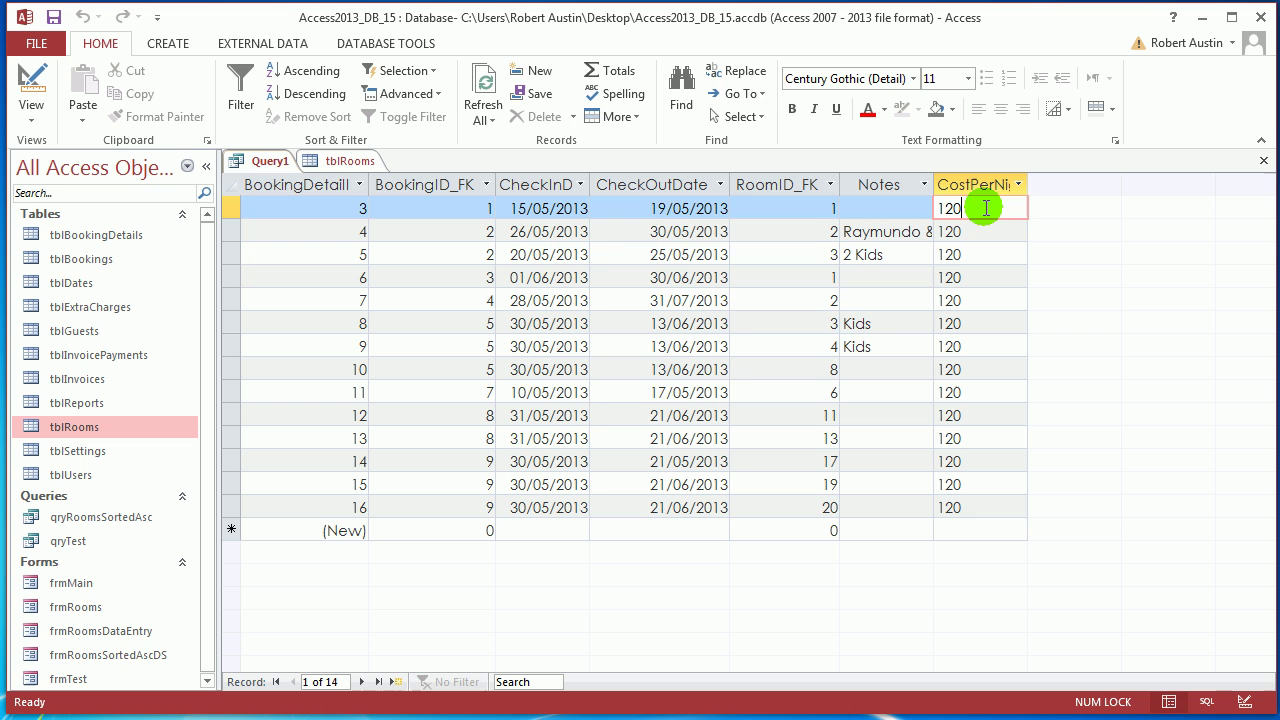
pyautogui.doubleClick(833, 207)
pyautogui.click(940, 231)
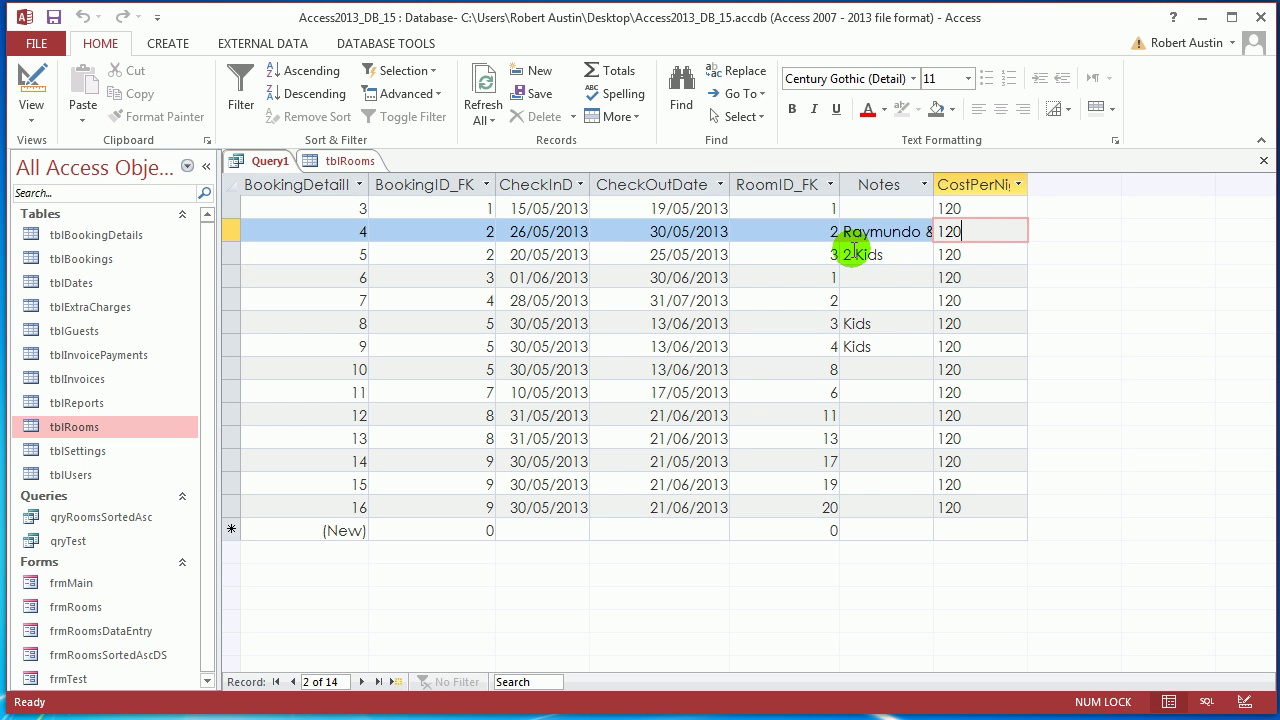
# Reopen the CostPerNight expression in Design View and start a DLookUp criteria argument after "tblRooms" with the string "[RoomID]="
pyautogui.rightClick(271, 160)
pyautogui.click(340, 262)
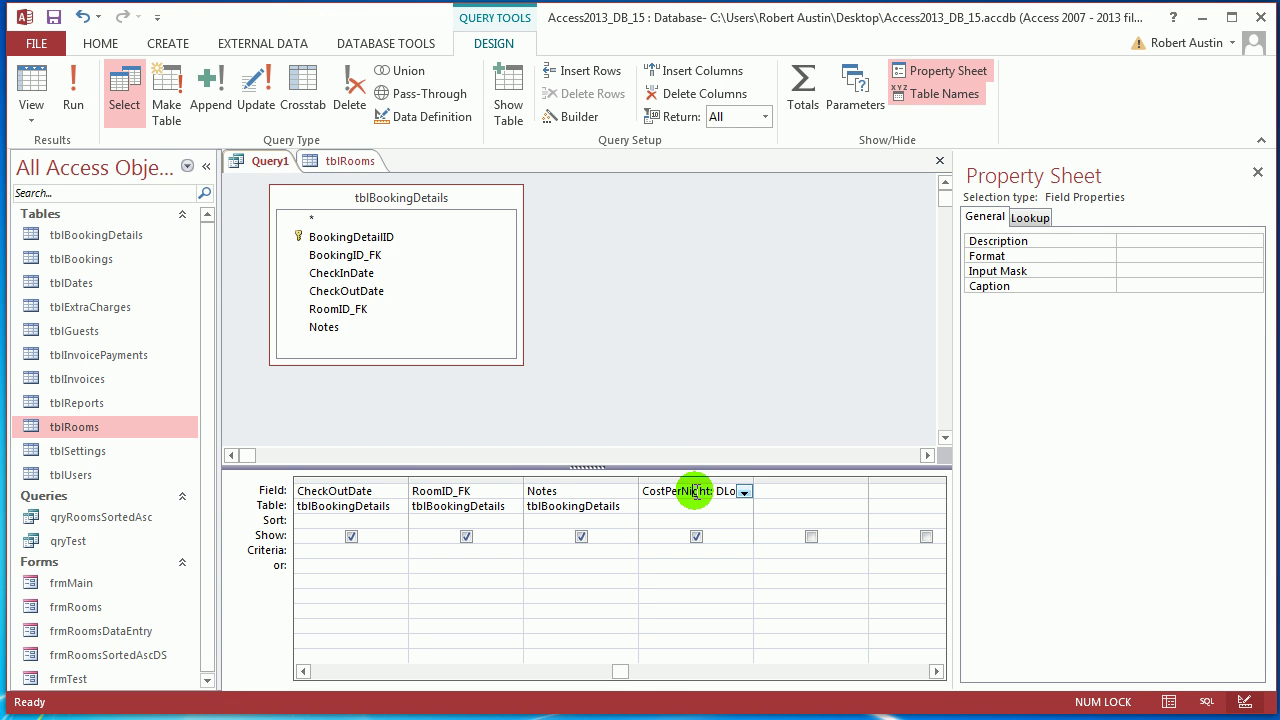
pyautogui.click(575, 117)
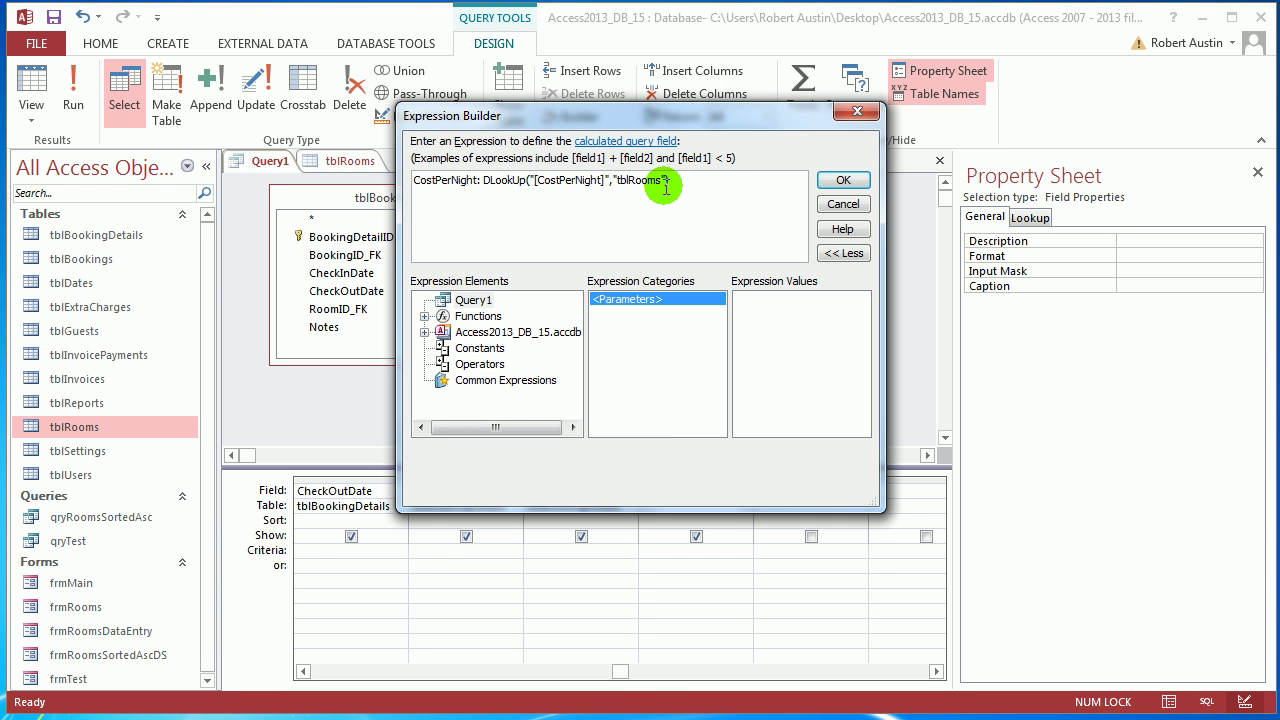
pyautogui.click(665, 186)
pyautogui.write(', "')
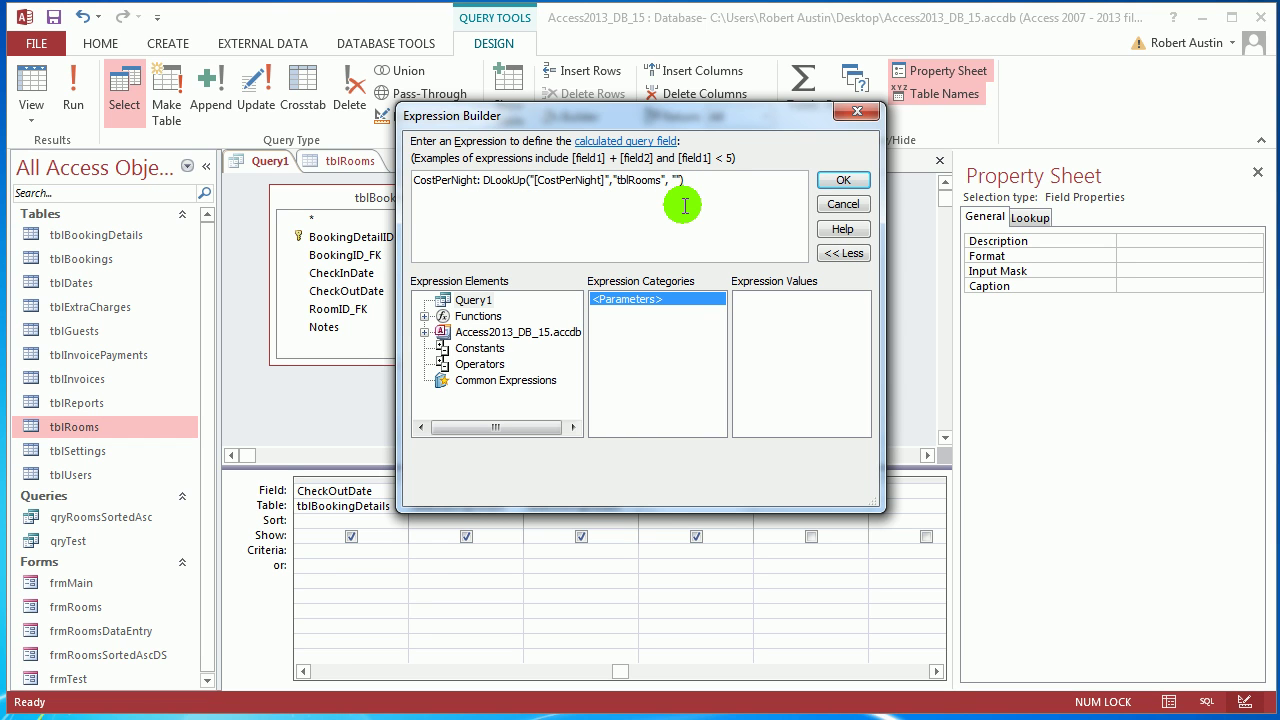
pyautogui.write('[Roo')
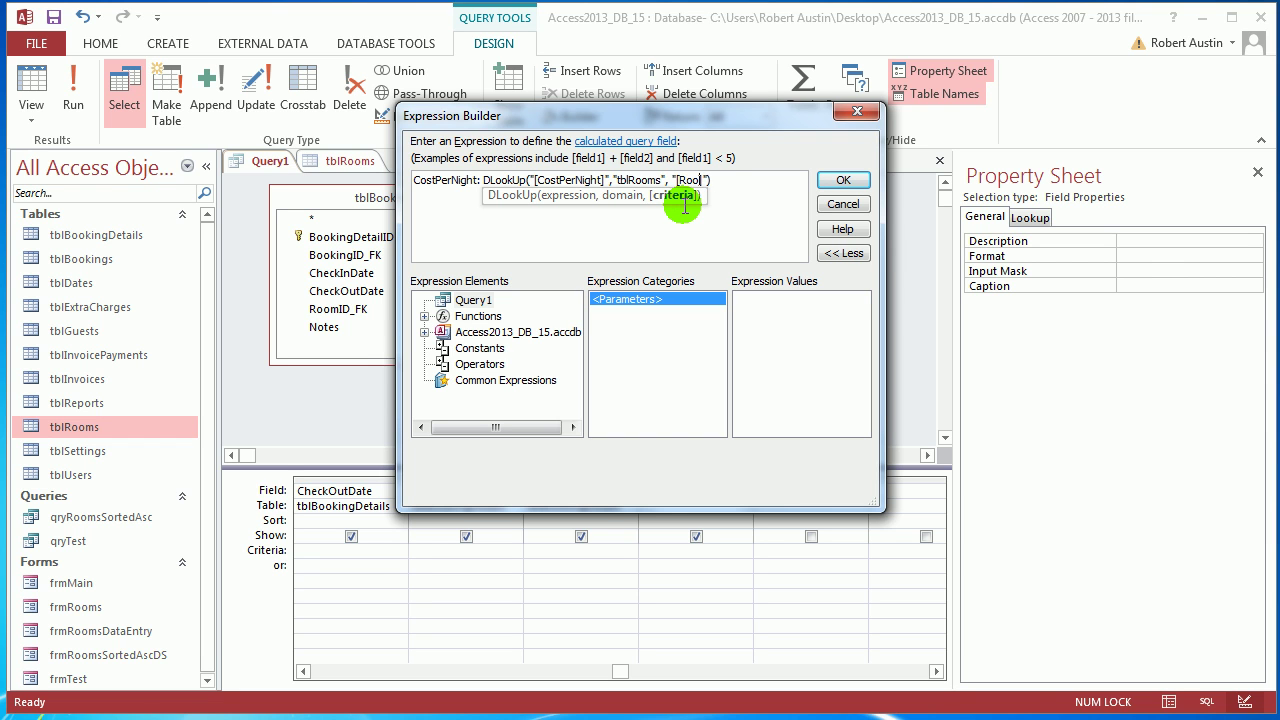
pyautogui.write('mID]')
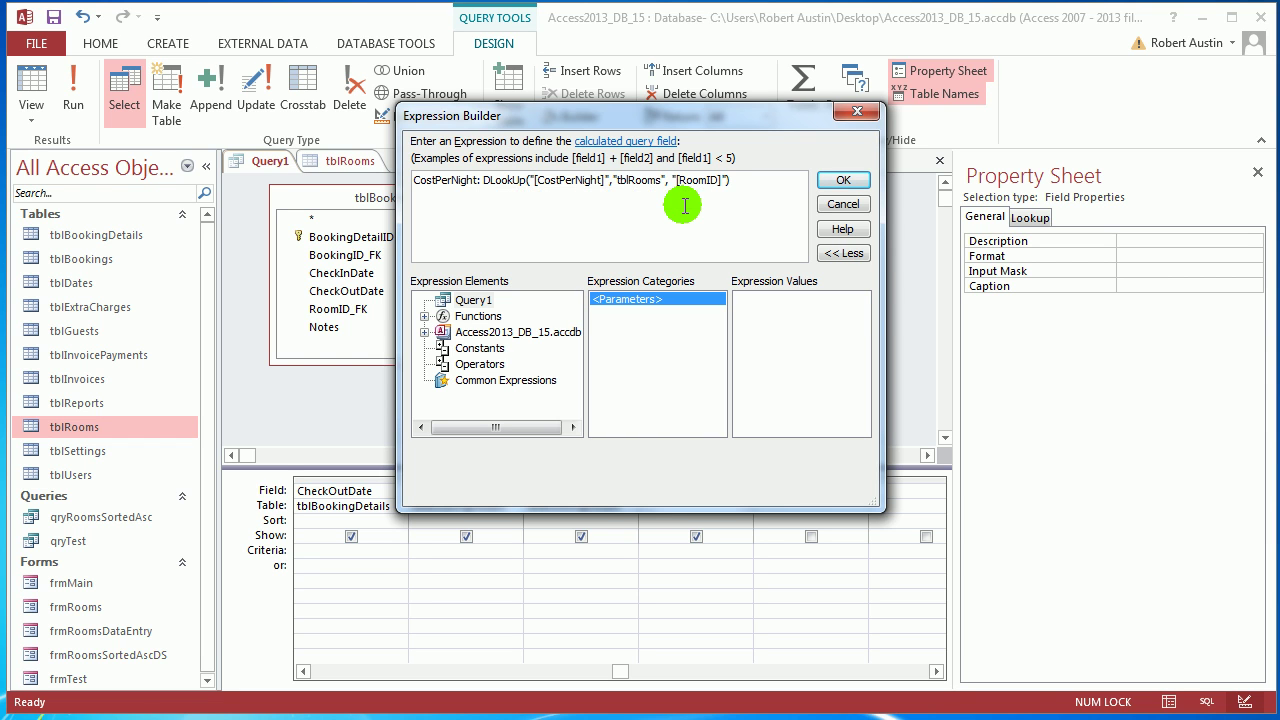
pyautogui.write(' =" ')
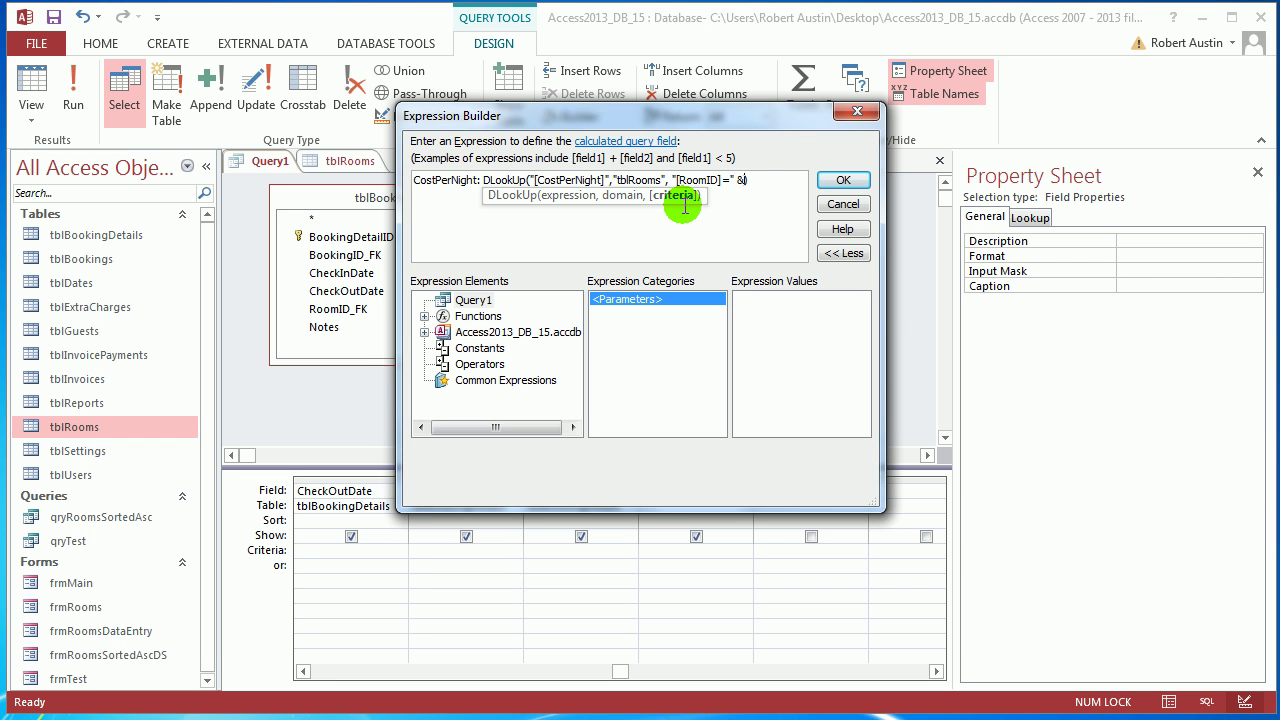
# Complete the DLookUp criteria by concatenating the RoomID_FK field with &, accept the expression and run the query
pyautogui.write('& room')
pyautogui.press('BackSpace')
pyautogui.press('BackSpace')
pyautogui.press('BackSpace')
pyautogui.press('BackSpace')
pyautogui.write('RoomID_FK')
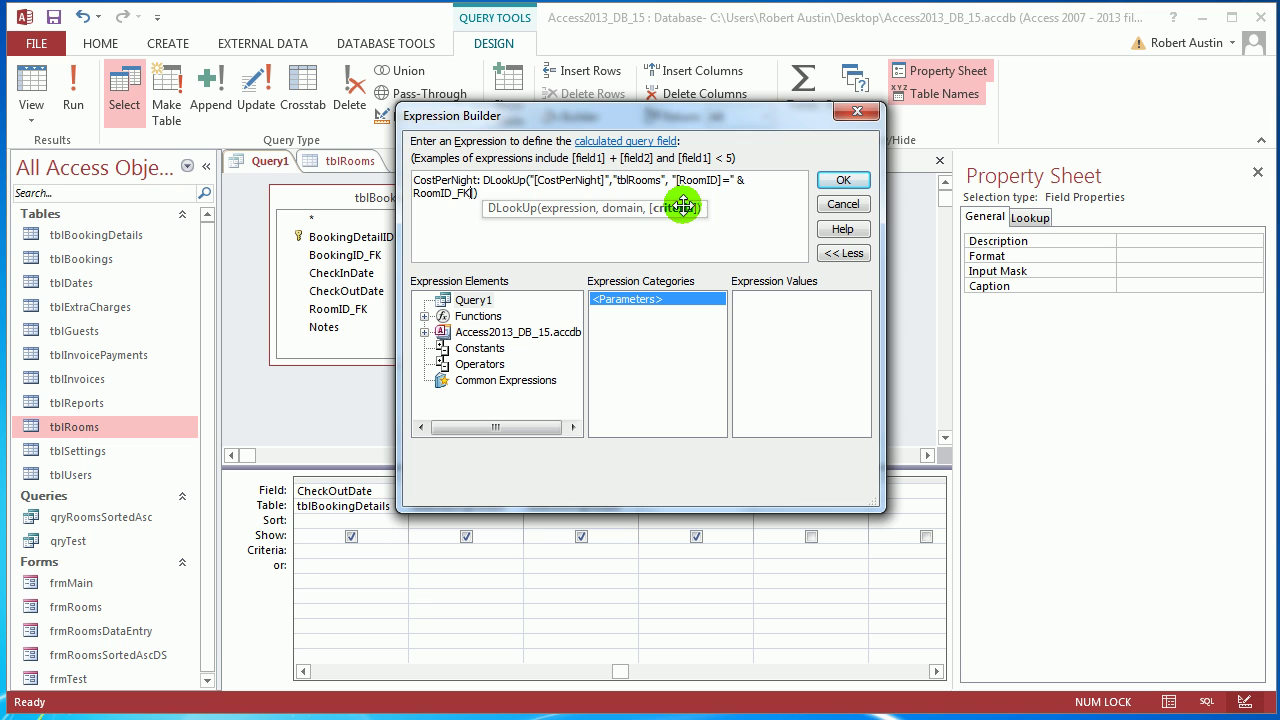
pyautogui.write(']')
pyautogui.click(831, 179)
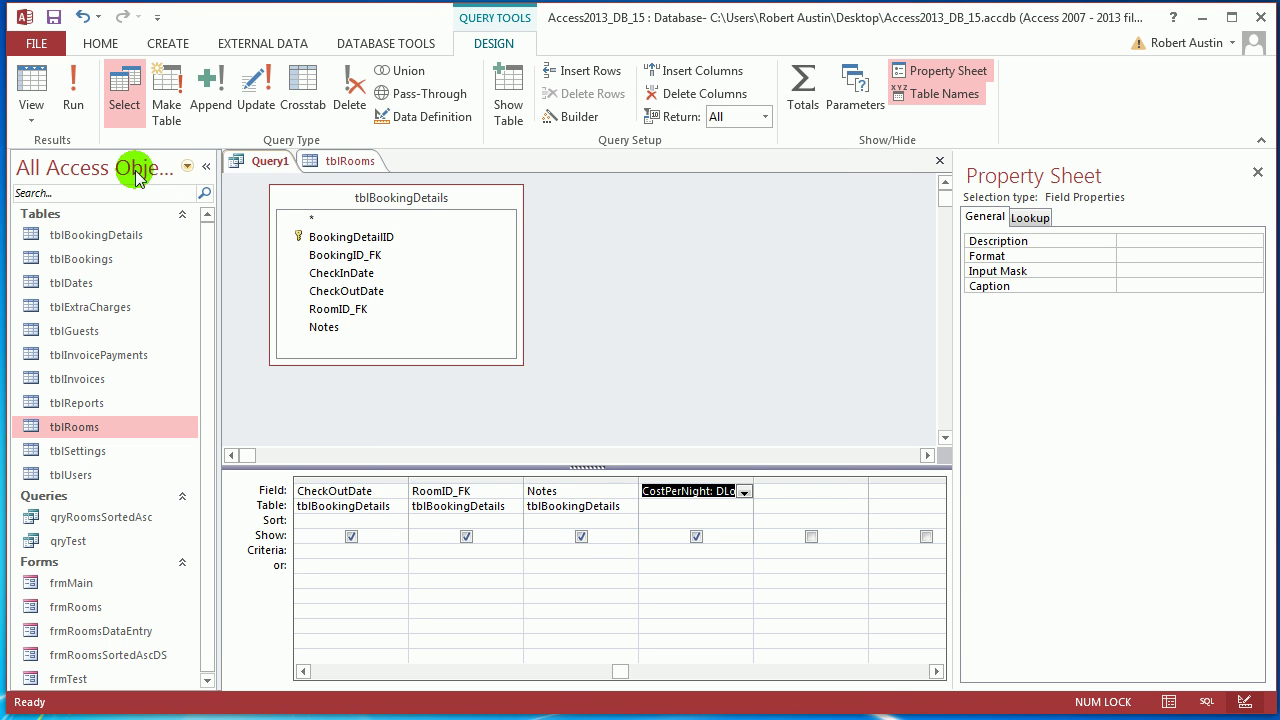
pyautogui.click(76, 84)
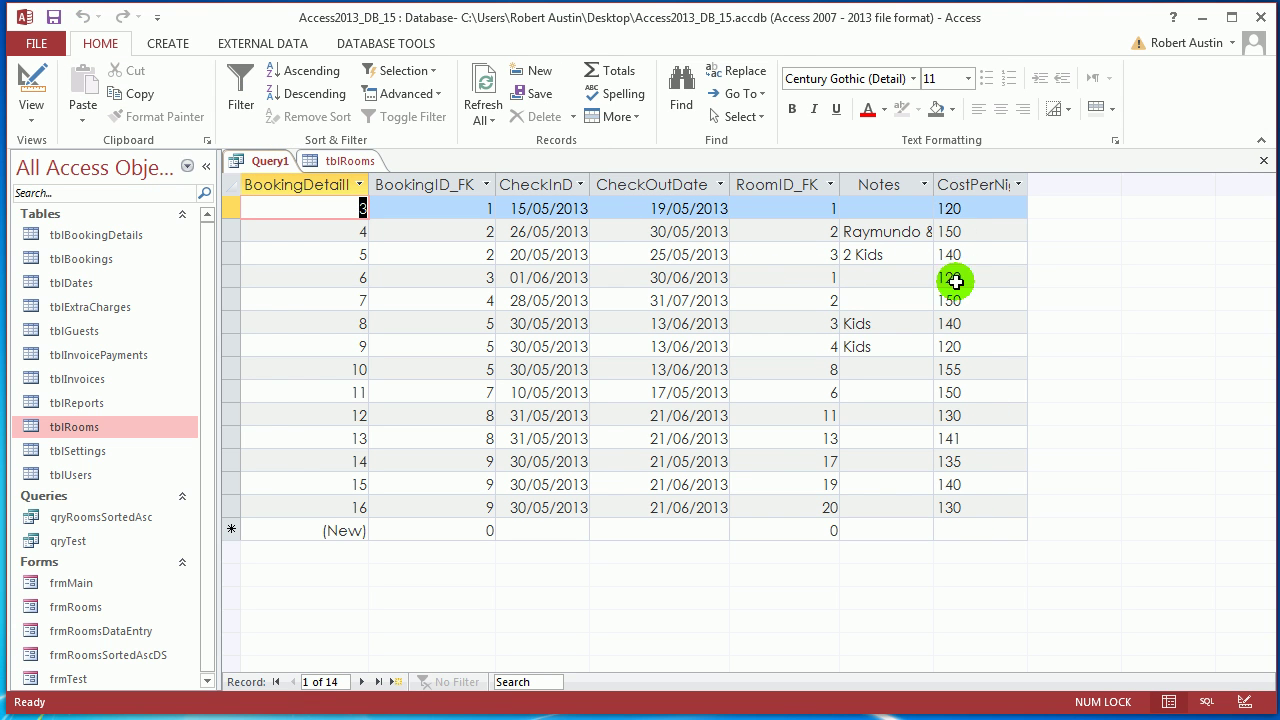
# Review the full CostPerNight DLookUp expression in the Expression Builder, and run the query to examine the CostPerNight column
pyautogui.rightClick(238, 160)
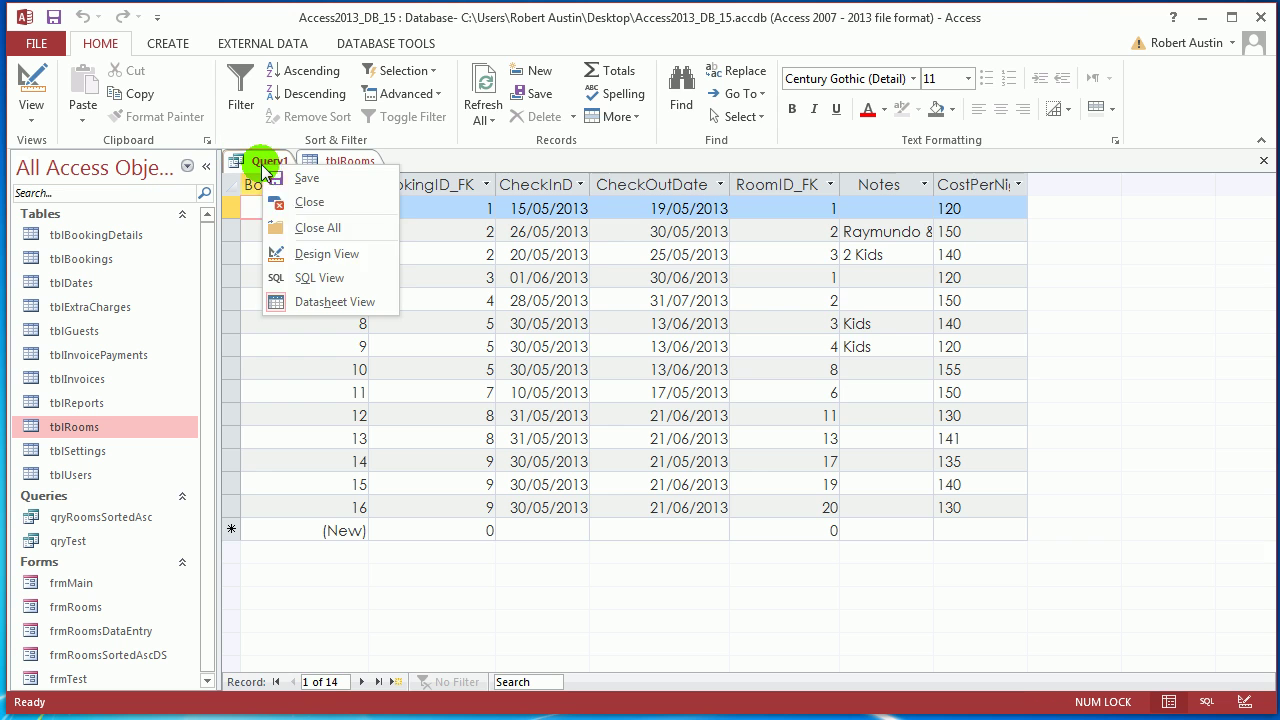
pyautogui.click(303, 251)
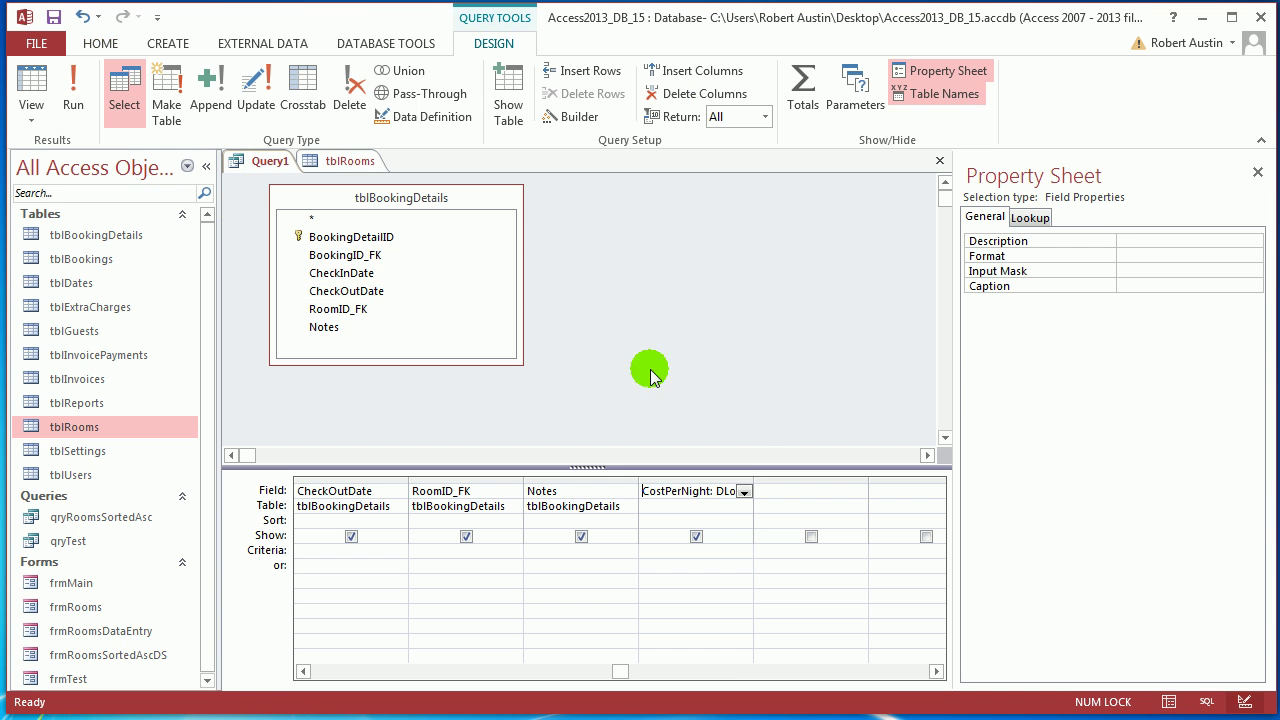
pyautogui.click(583, 116)
pyautogui.moveTo(680, 118); pyautogui.dragTo(662, 74)
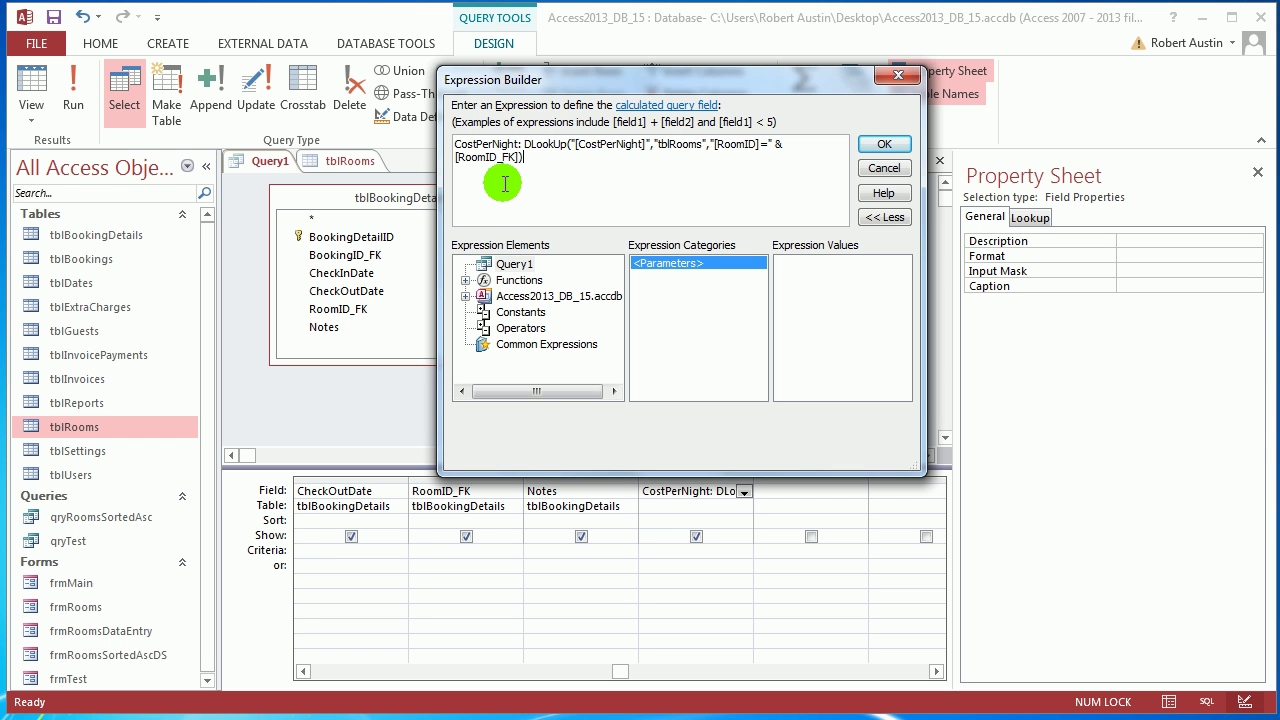
pyautogui.click(884, 144)
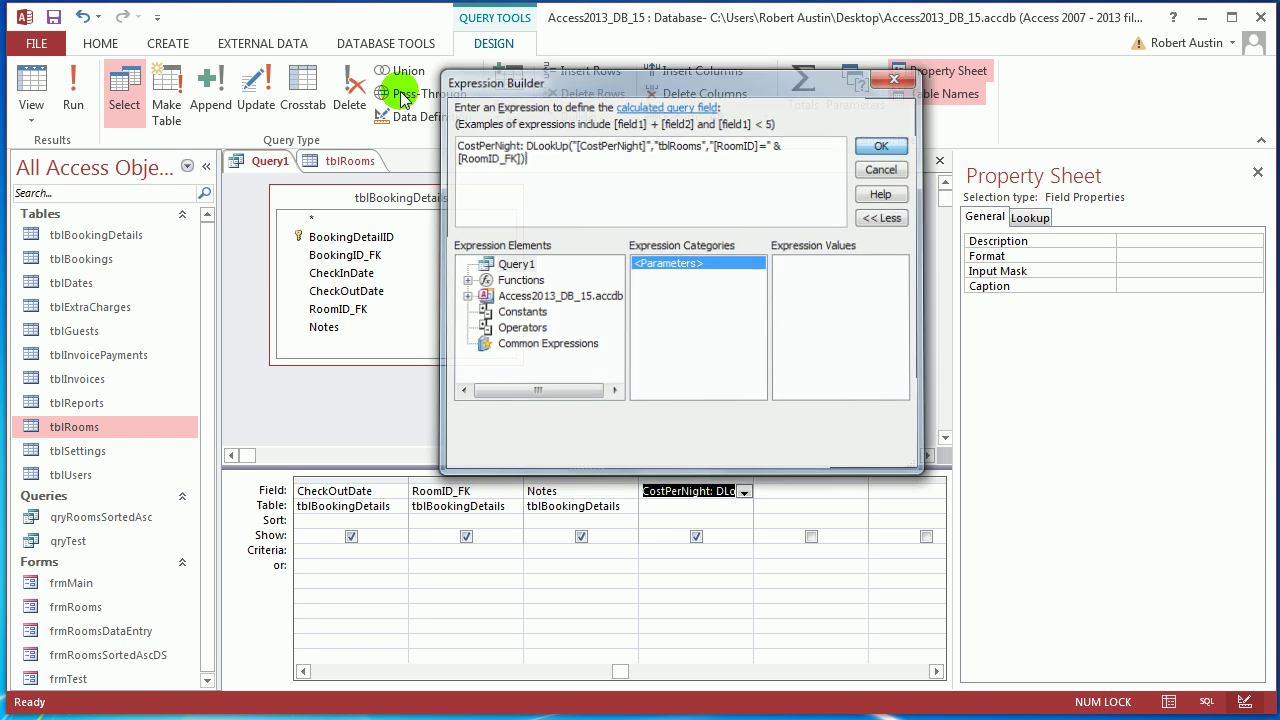
pyautogui.click(73, 95)
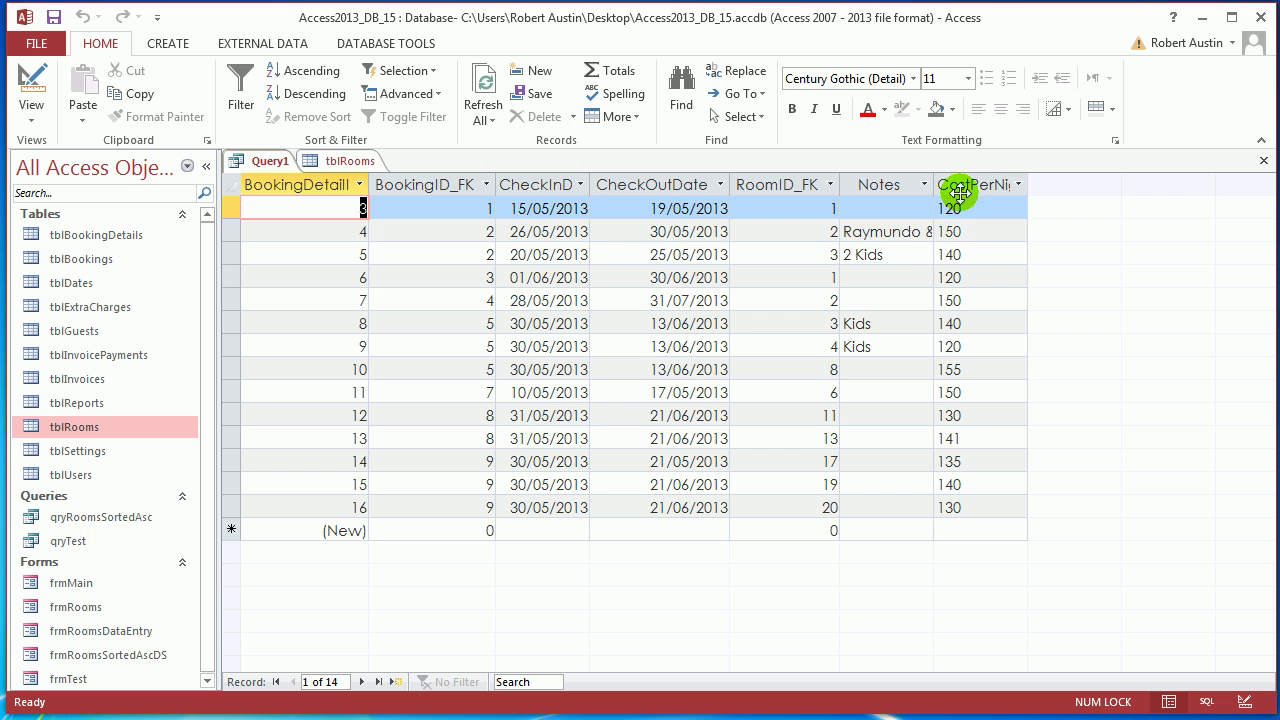
pyautogui.click(951, 186)
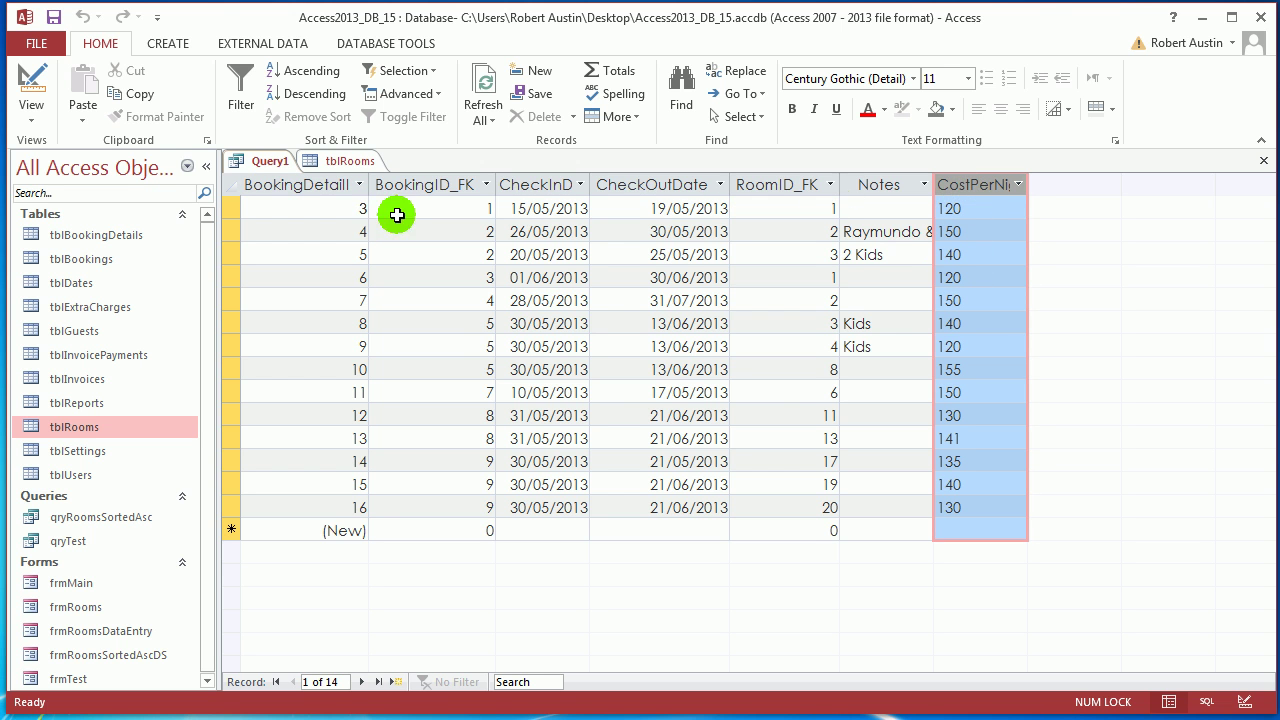
# Wrap the CostPerNight DLookUp expression in the CCur function to convert it to currency, and run the query
pyautogui.rightClick(266, 180)
pyautogui.rightClick(268, 162)
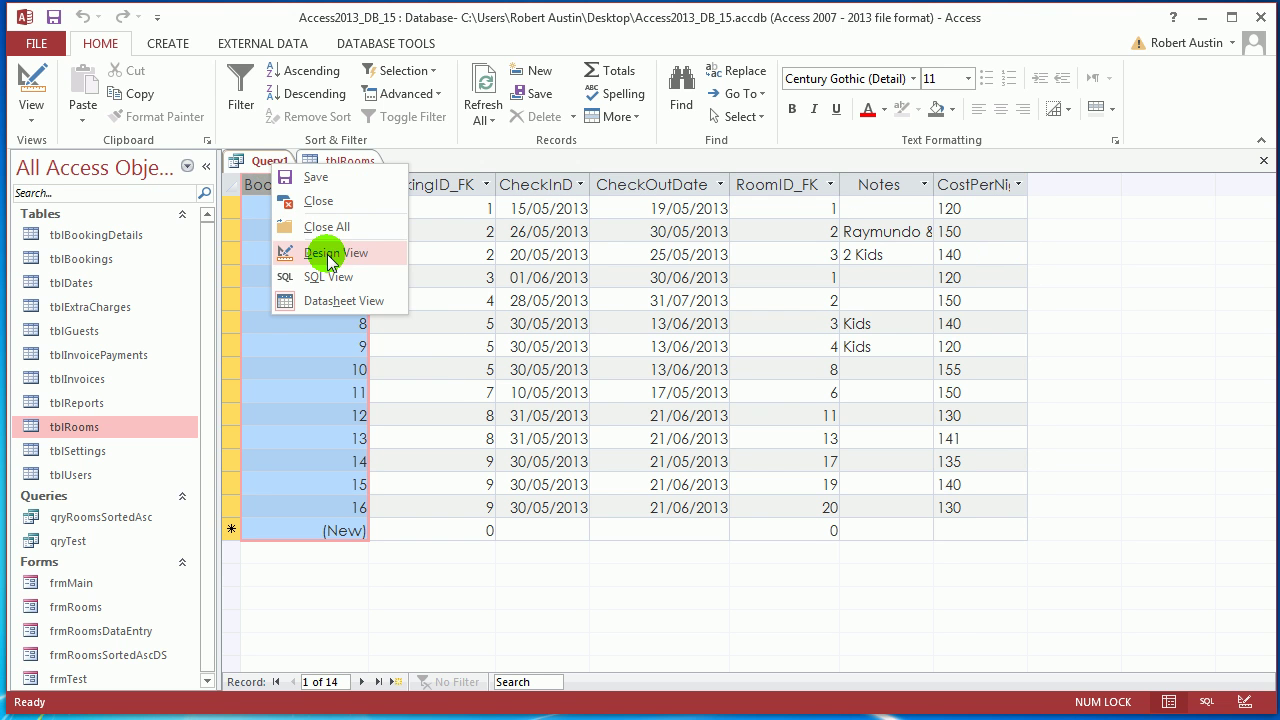
pyautogui.click(330, 255)
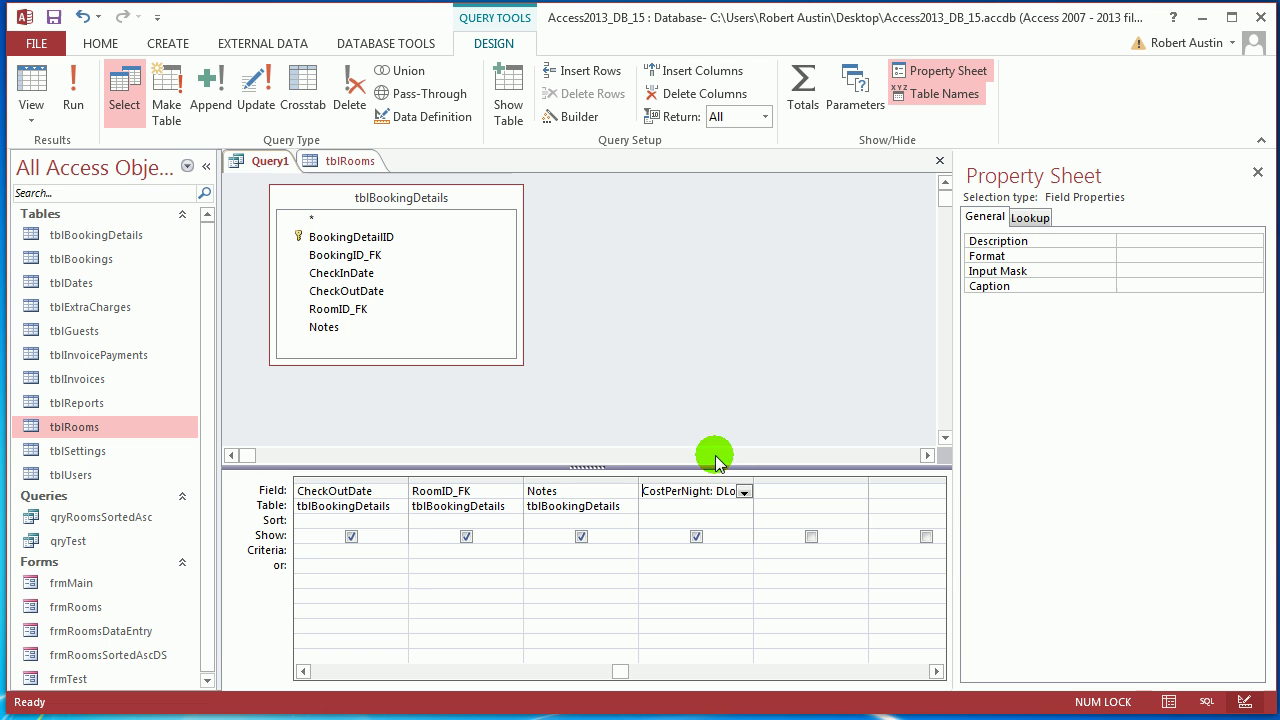
pyautogui.click(558, 128)
pyautogui.click(481, 180)
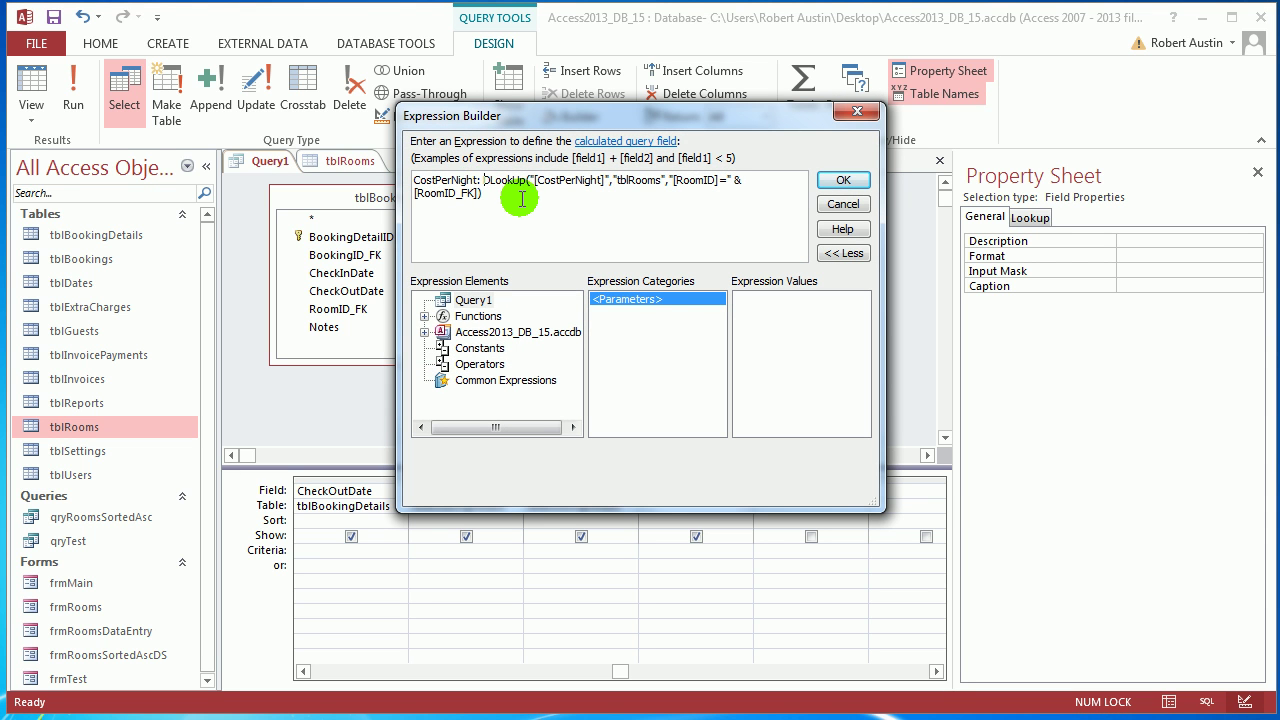
pyautogui.write('ccur(')
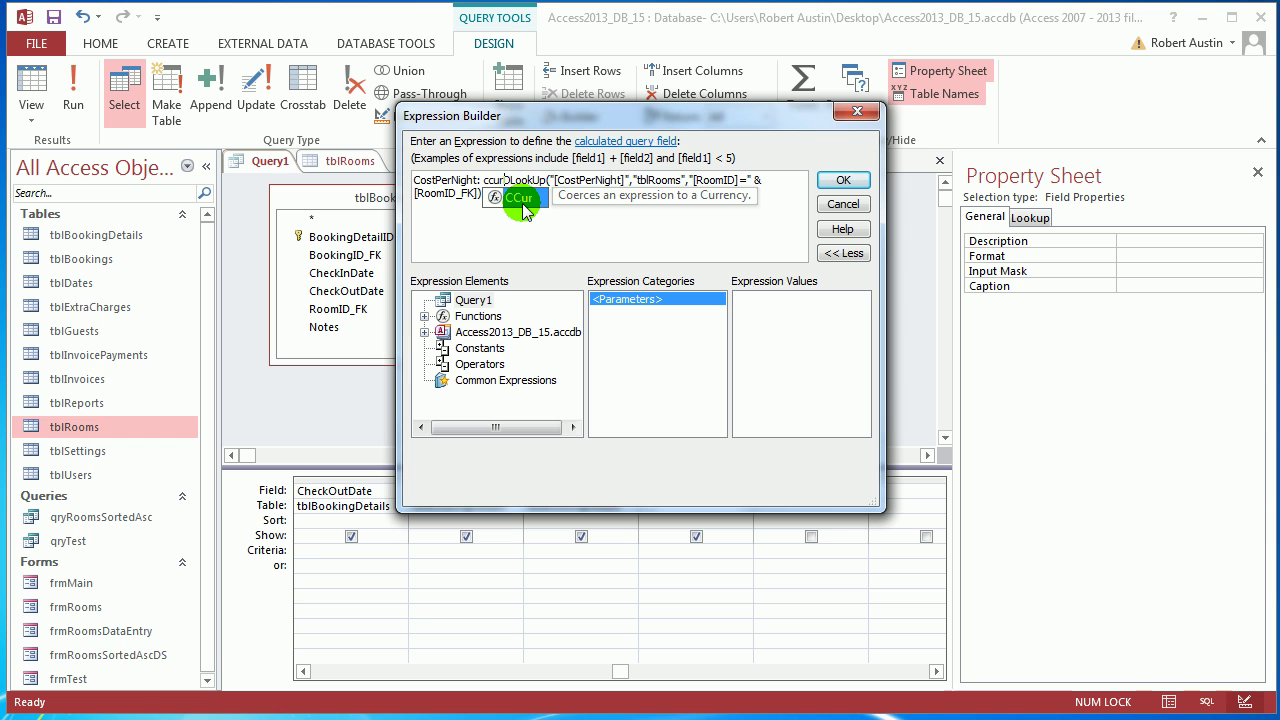
pyautogui.click(625, 203)
pyautogui.write(')')
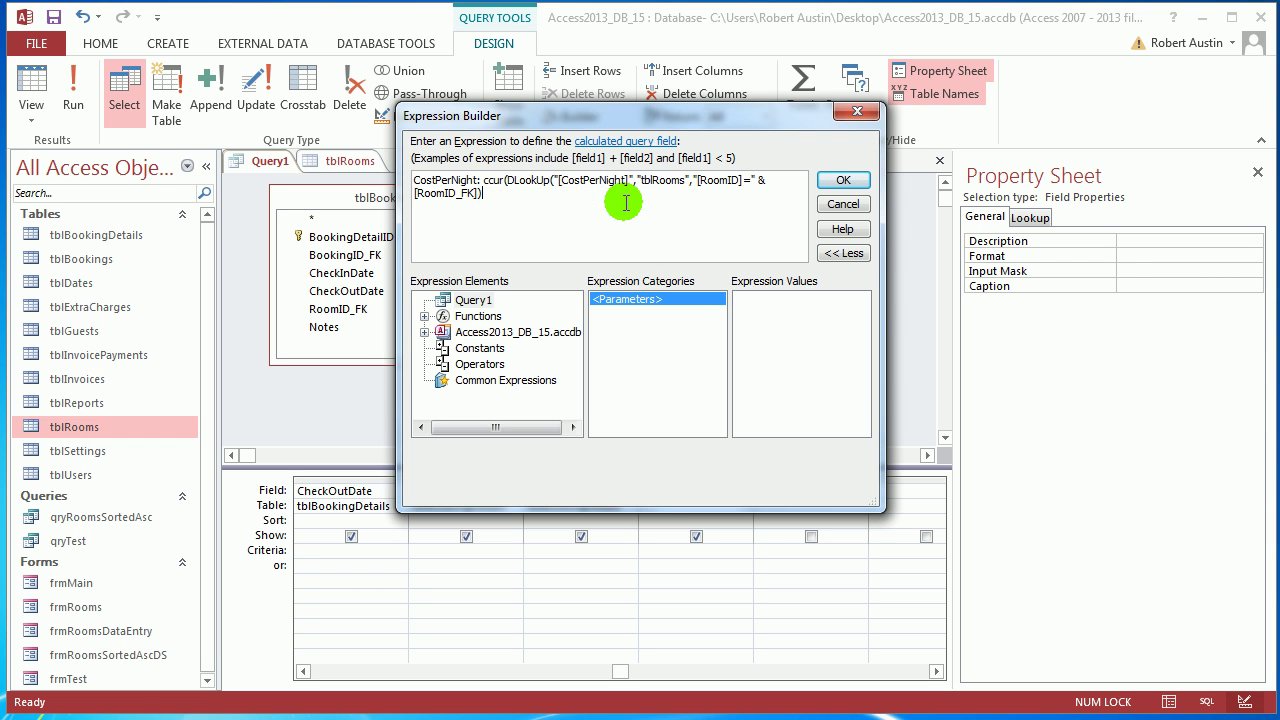
pyautogui.click(507, 184)
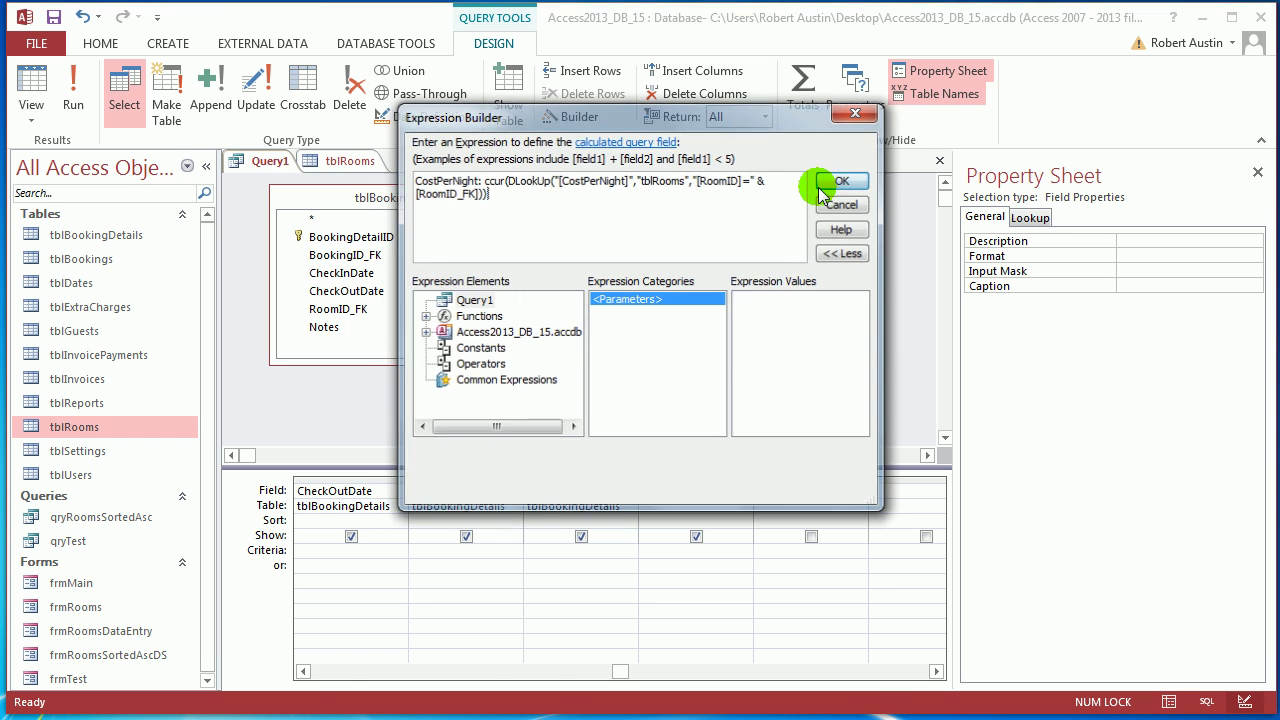
pyautogui.click(842, 181)
pyautogui.click(74, 84)
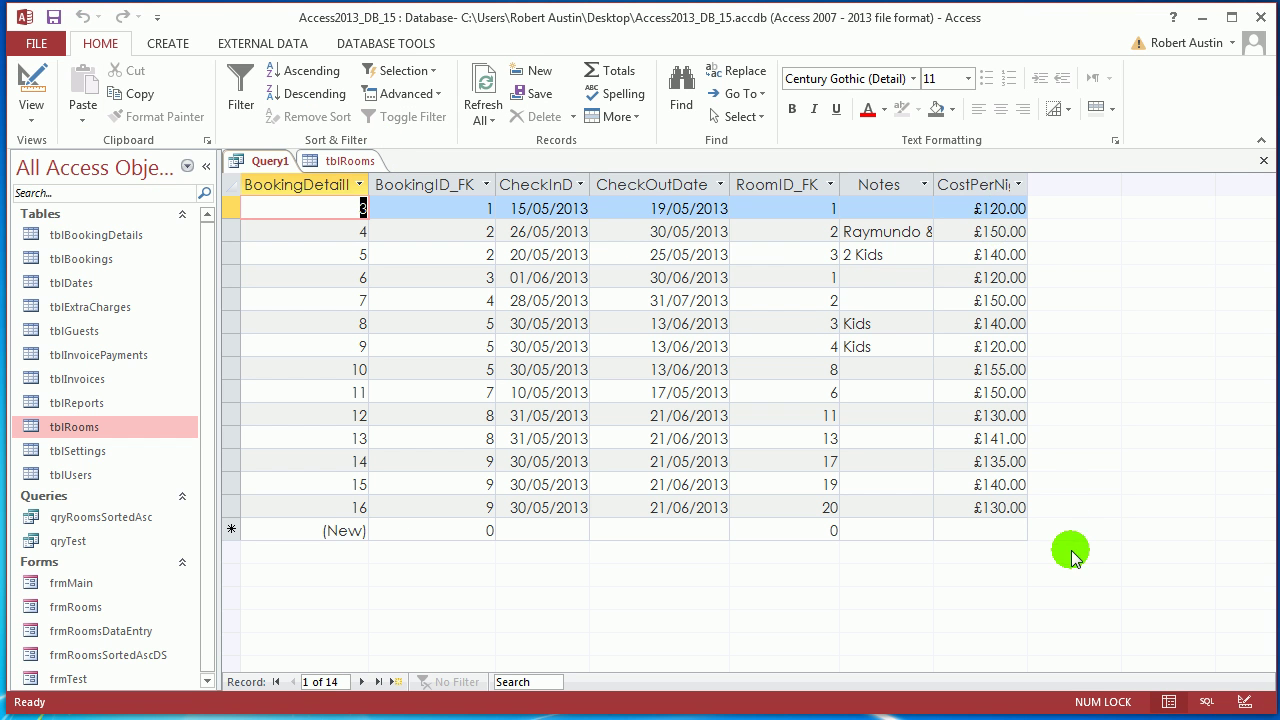
# Save the query as qryBookingDetailsExtended
pyautogui.rightClick(281, 165)
pyautogui.click(305, 175)
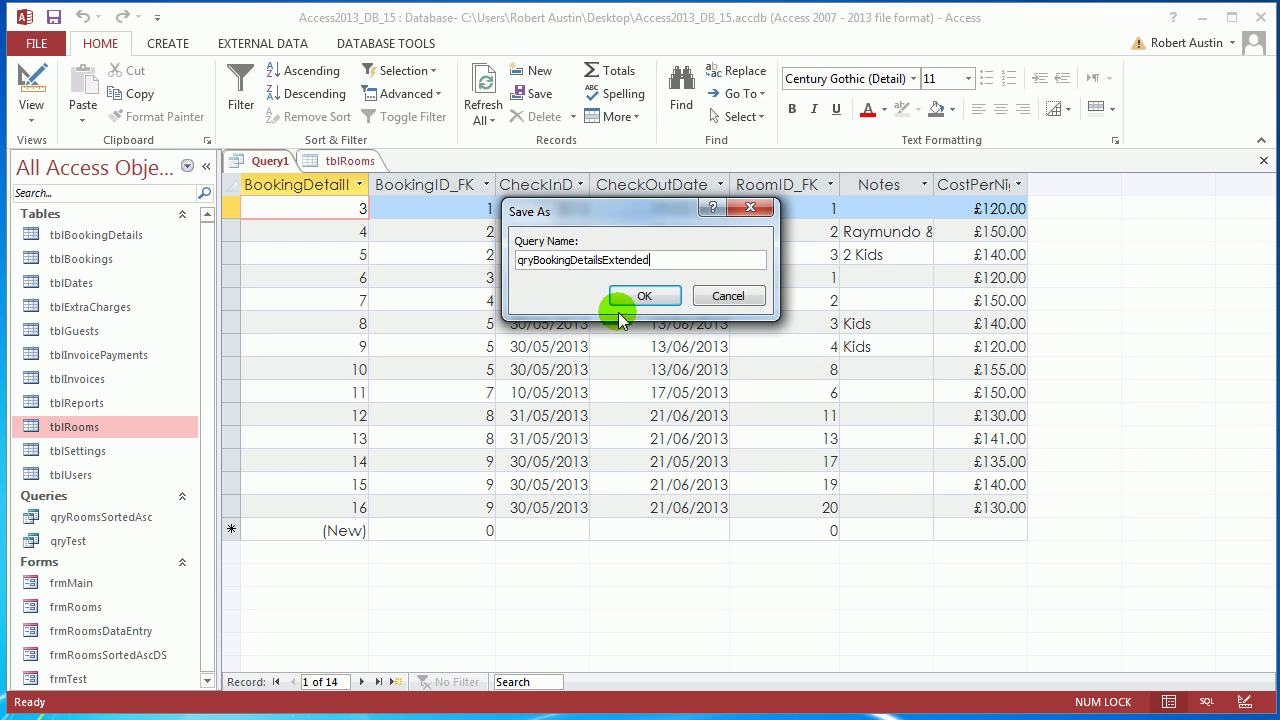
pyautogui.click(644, 295)
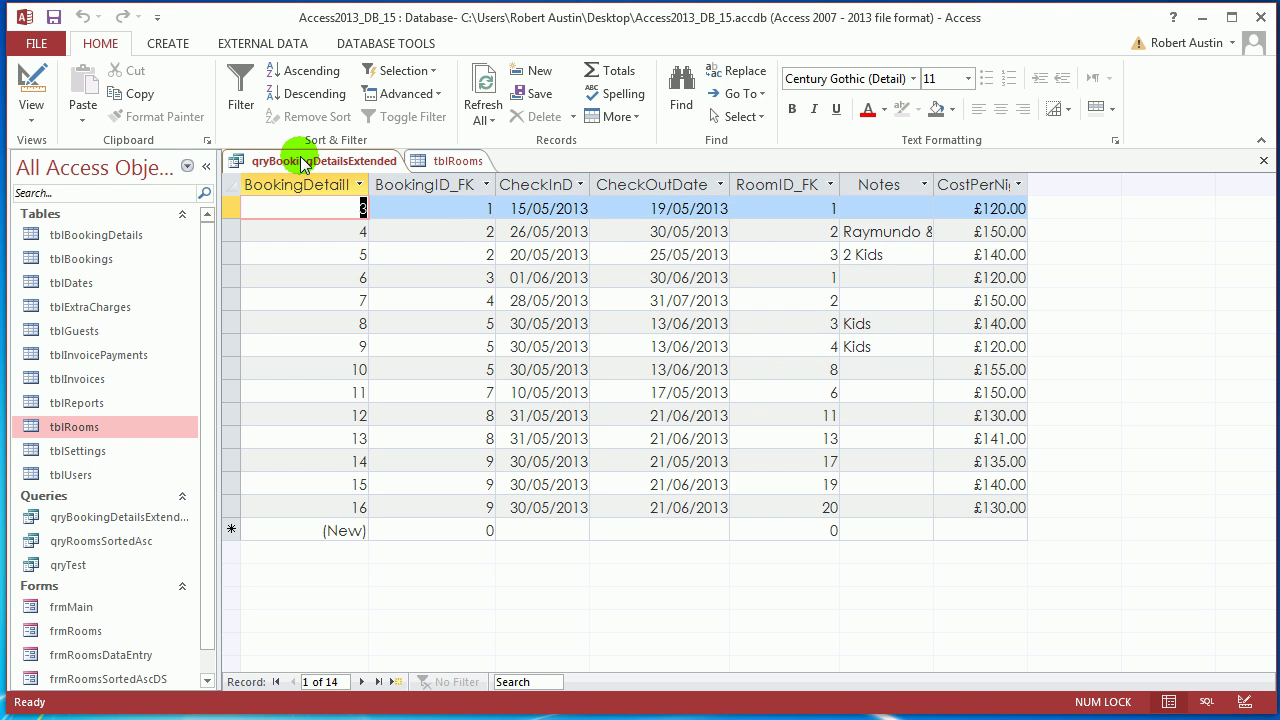